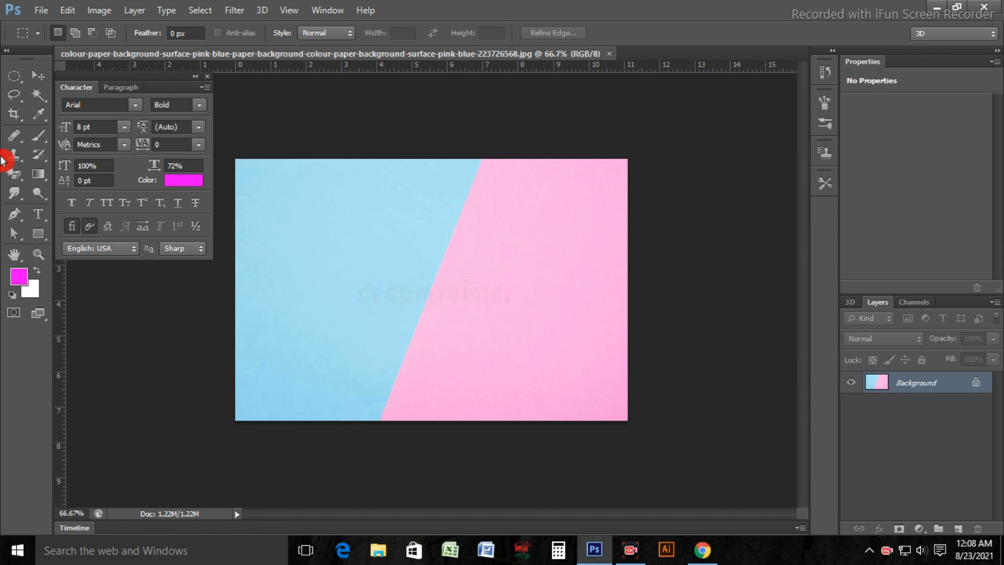
Create a rectangle shape 3.5 in wide and 2 in high, drawn from its center, on the blue and pink background.
click(37, 233)
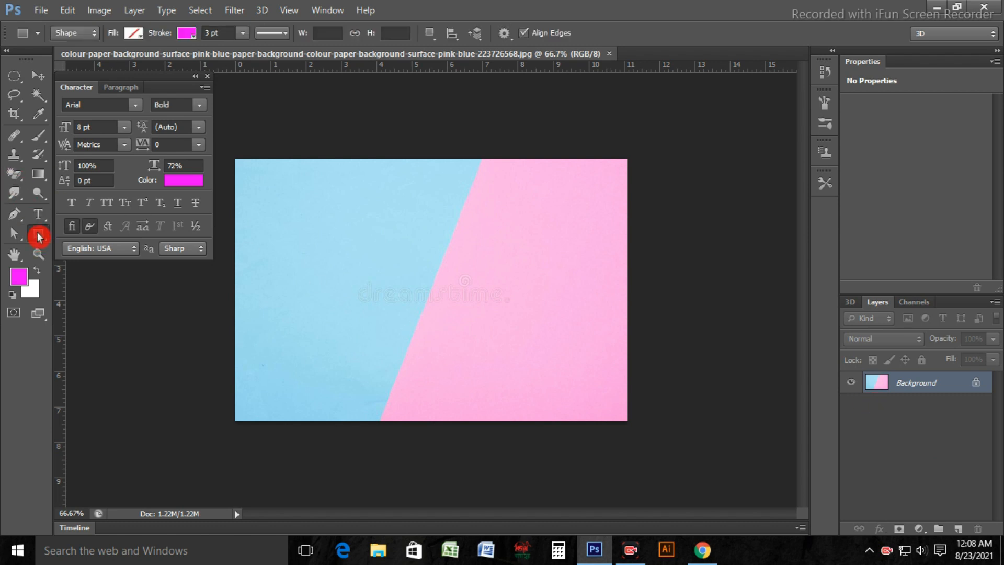
click(375, 255)
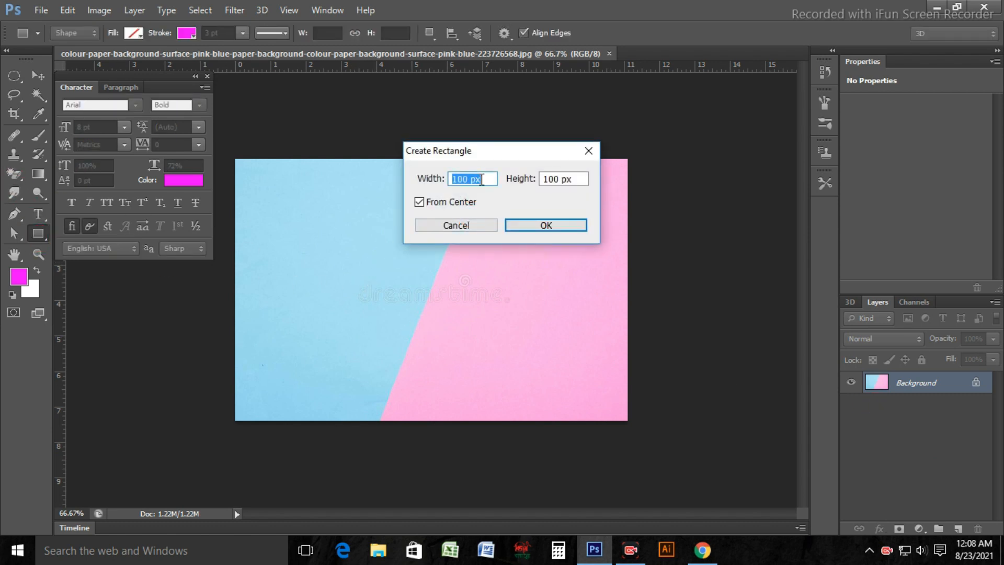
key(BackSpace)
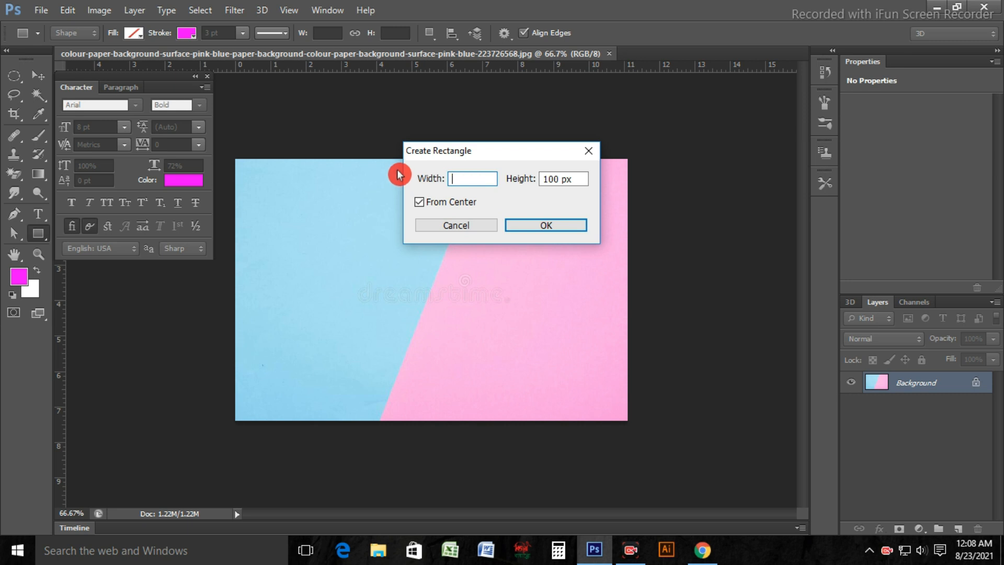
text(3.5)
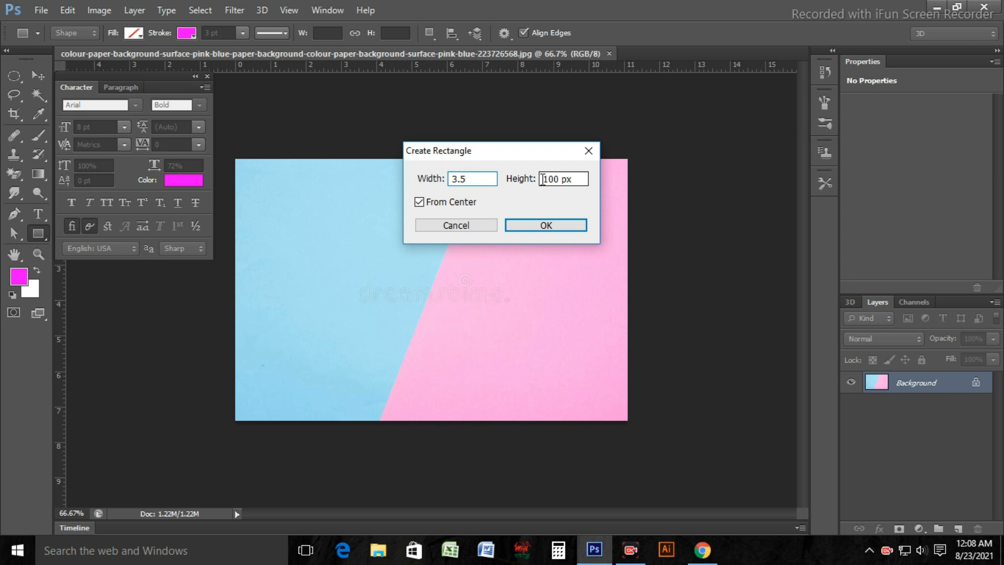
text( in)
key(Tab)
key(BackSpace)
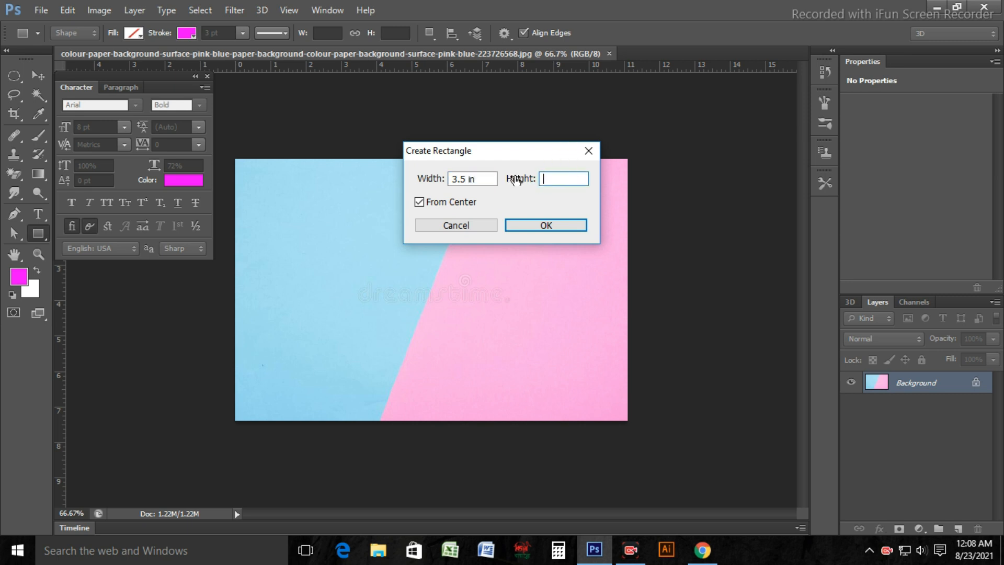
text(2 in)
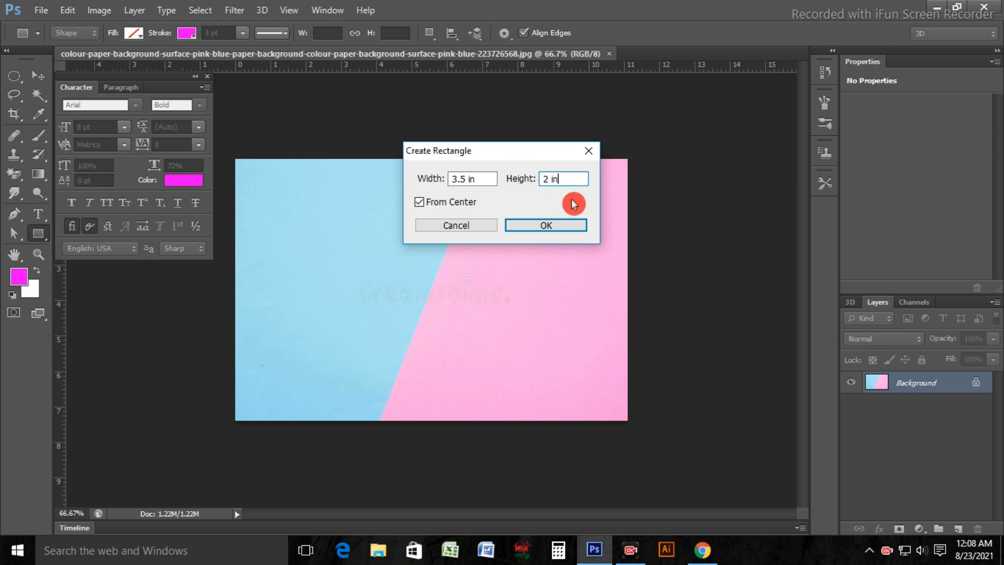
click(554, 224)
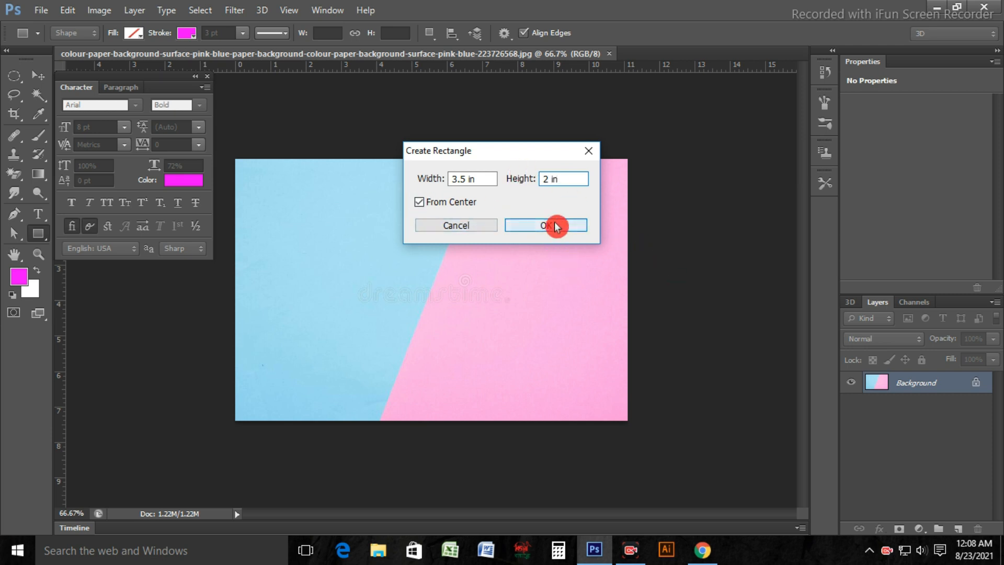
Remove the rectangle's stroke and fill it with black.
click(197, 38)
click(125, 61)
click(136, 33)
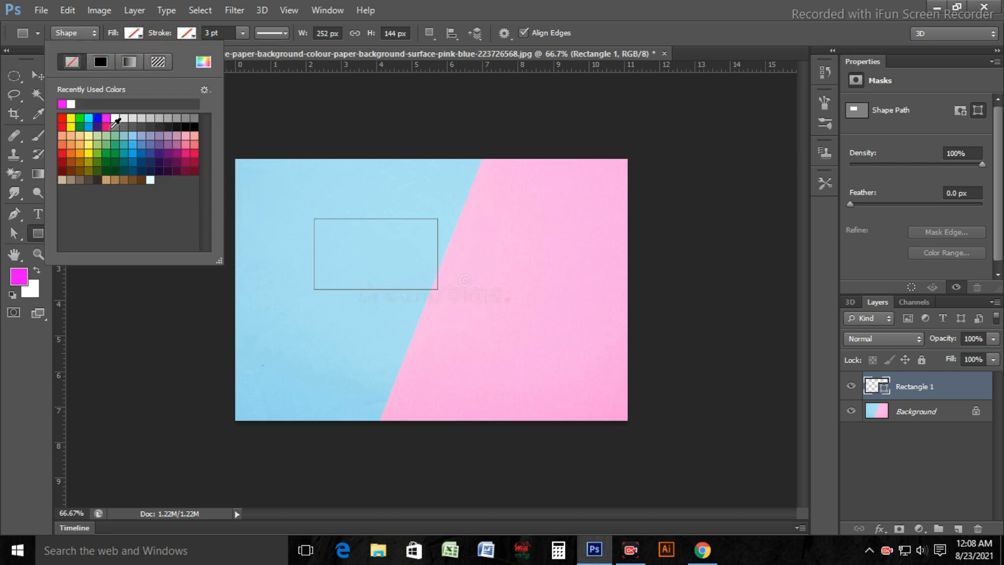
click(194, 126)
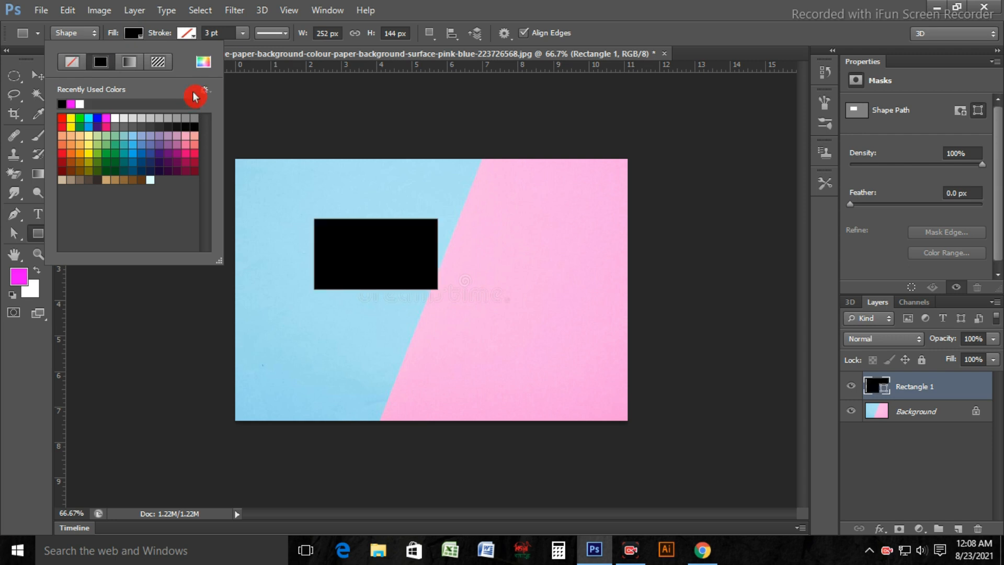
Convert the black rectangle to a smart object and position it in the upper middle of the canvas.
click(37, 77)
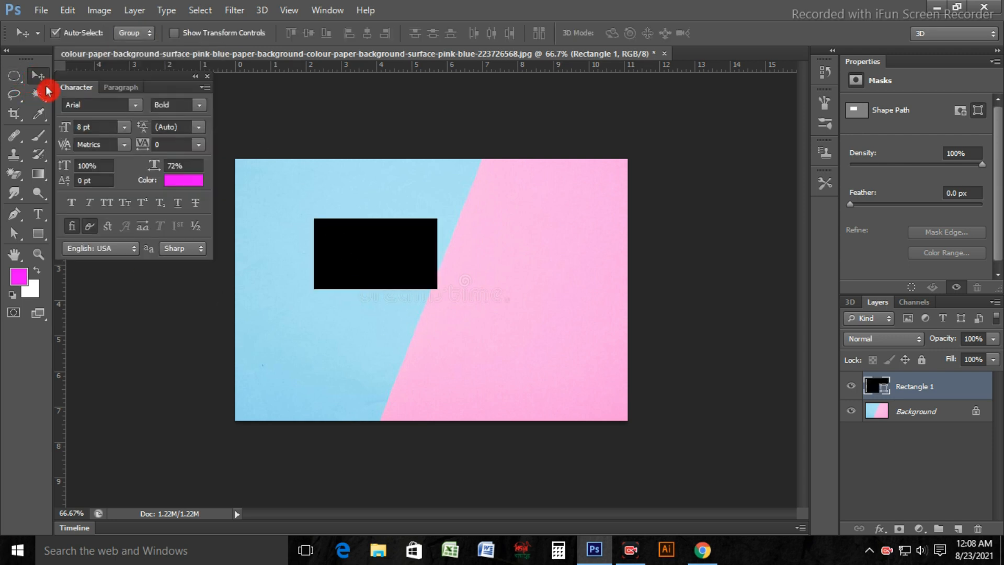
drag(385, 274, 427, 303)
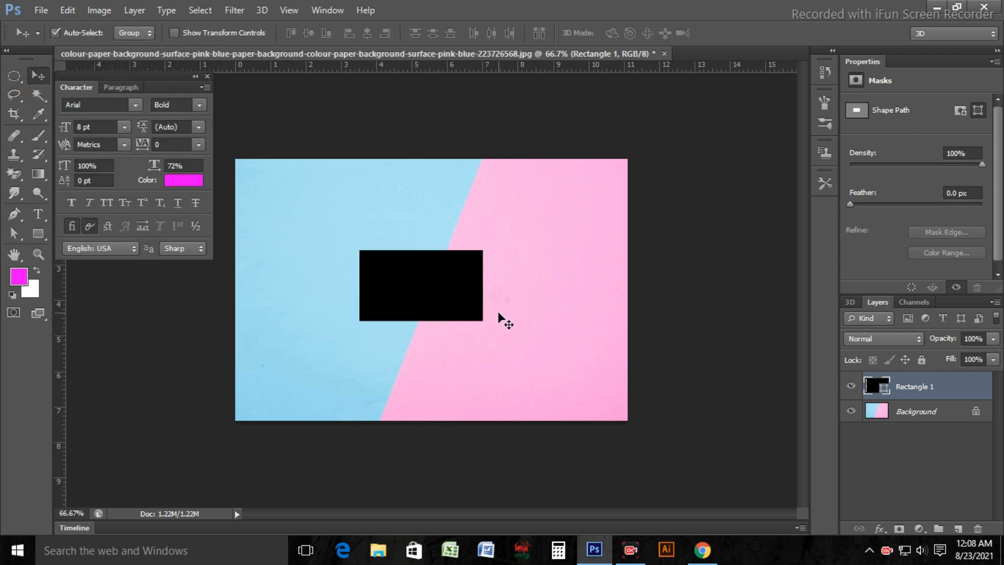
right_click(941, 390)
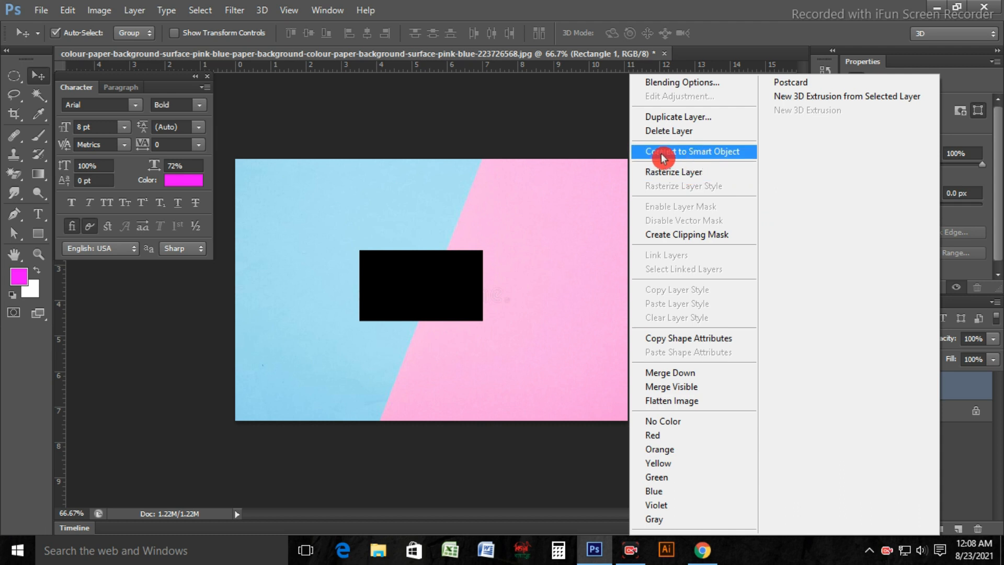
click(706, 155)
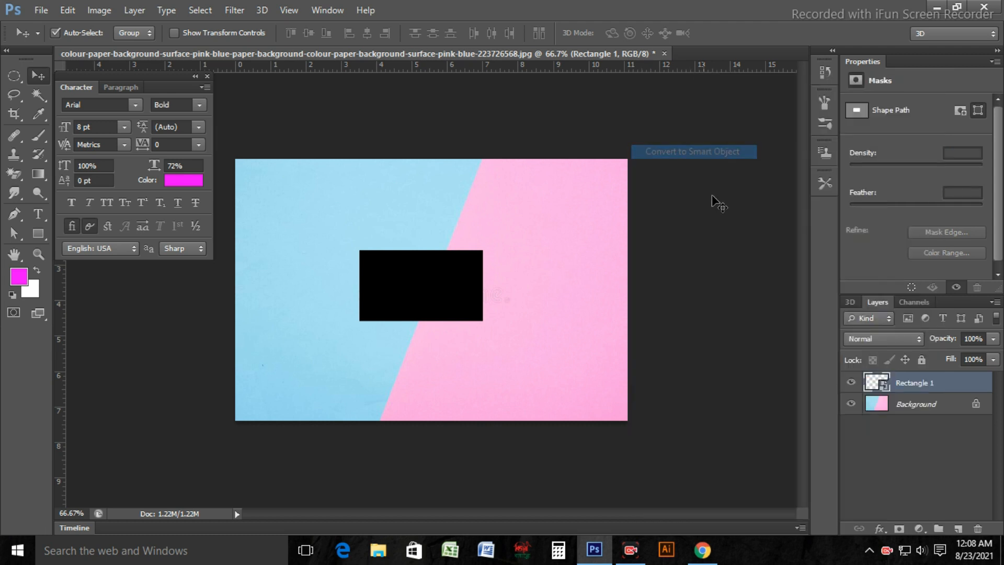
drag(462, 285, 480, 239)
Add a drop shadow to the rectangle with angle 54°, distance 13 px, spread 28% and size 16 px.
click(886, 530)
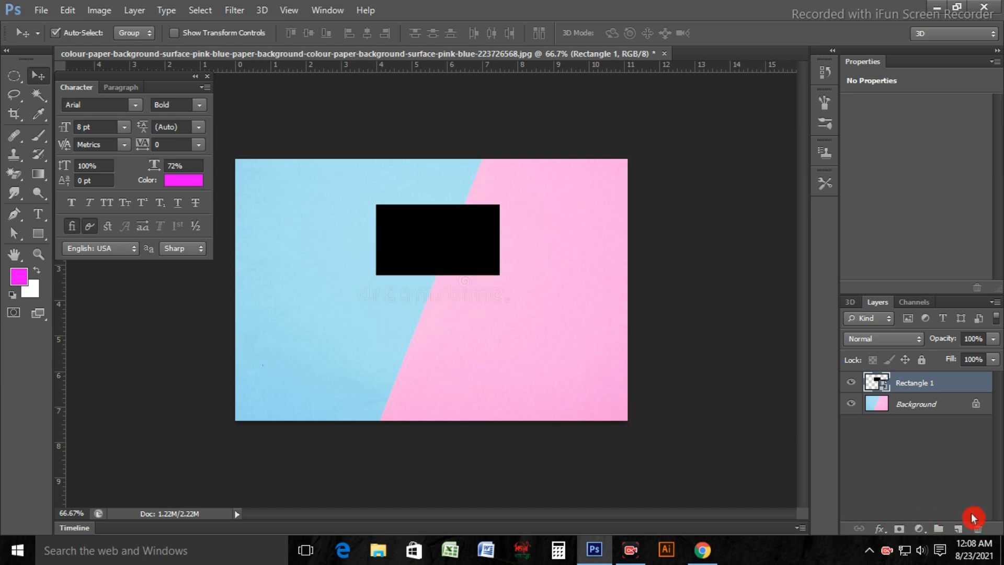
click(880, 529)
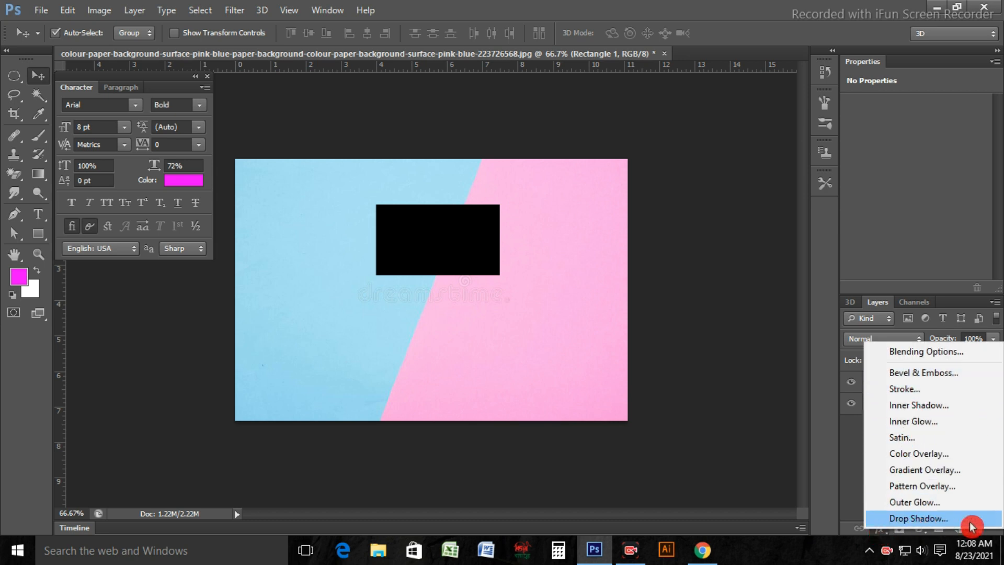
click(923, 521)
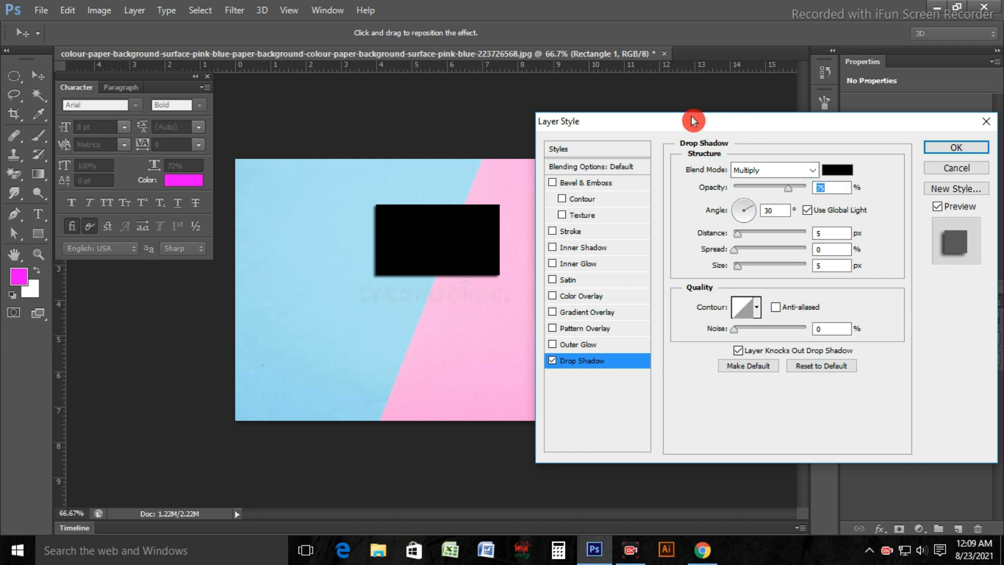
mouse_move(697, 118)
mouse_down()
mouse_move(711, 127)
mouse_move(696, 138)
mouse_up()
drag(745, 282, 754, 287)
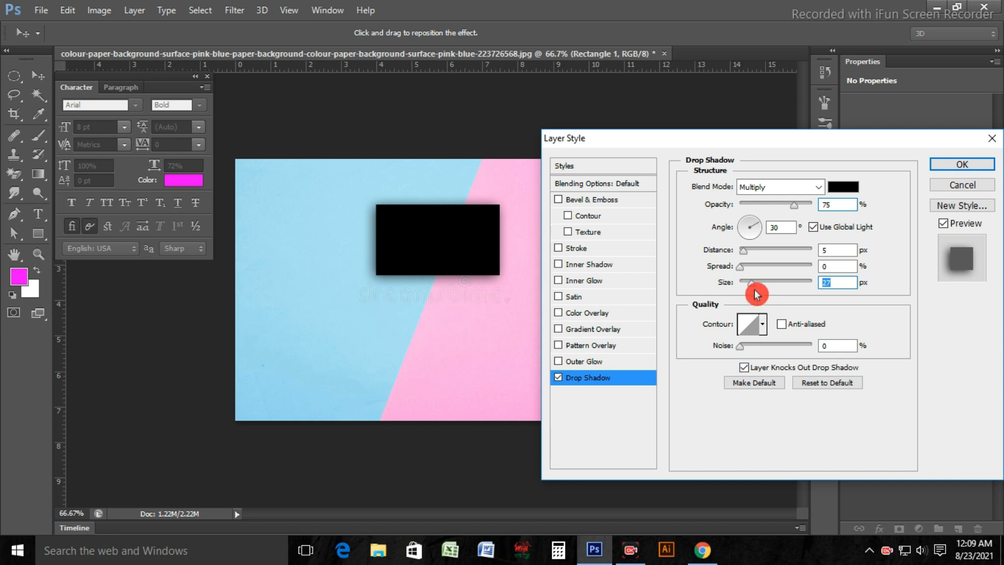
mouse_move(745, 271)
mouse_down()
mouse_move(762, 273)
mouse_move(751, 256)
mouse_up()
click(761, 228)
drag(758, 224, 758, 223)
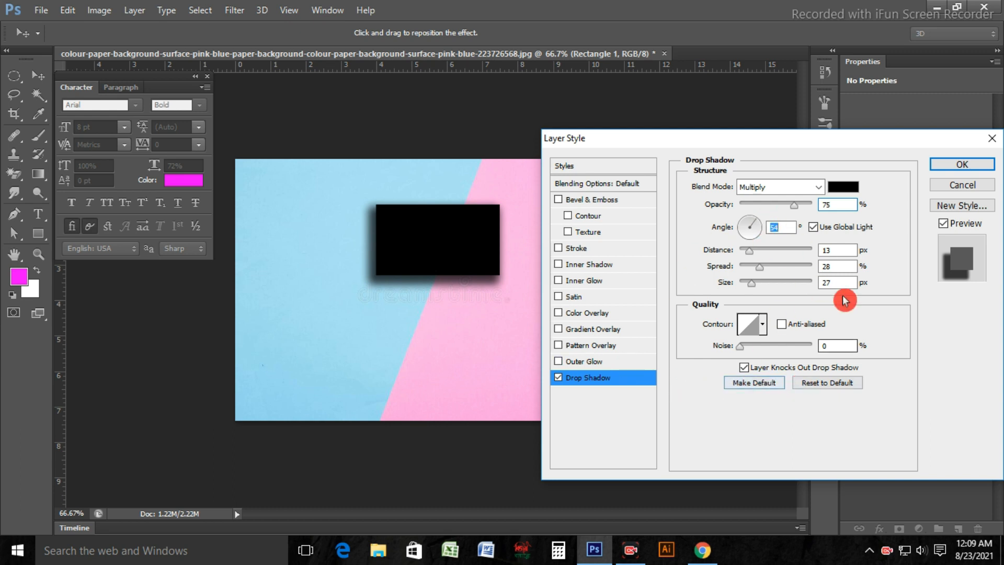
drag(752, 283, 751, 290)
click(957, 166)
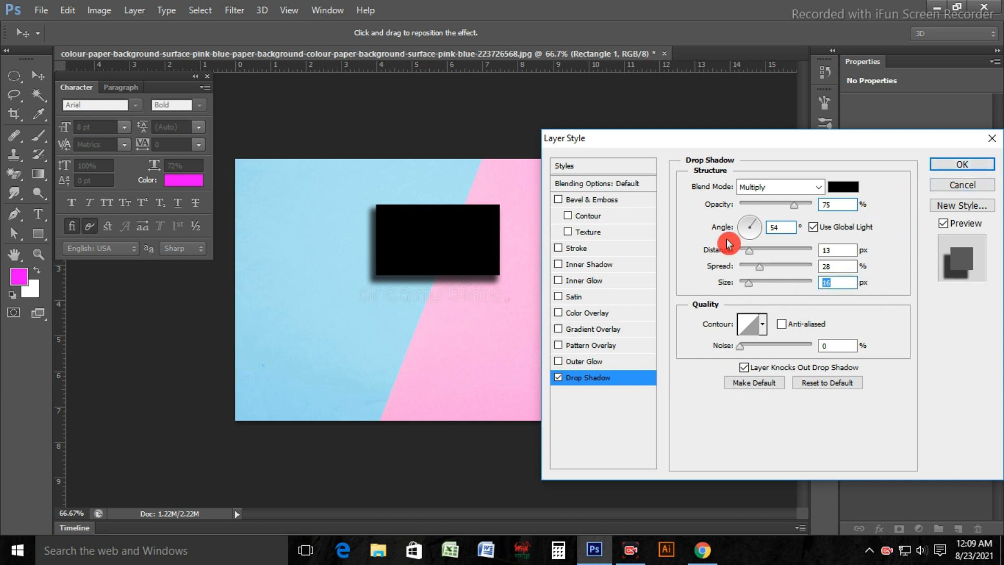
click(950, 166)
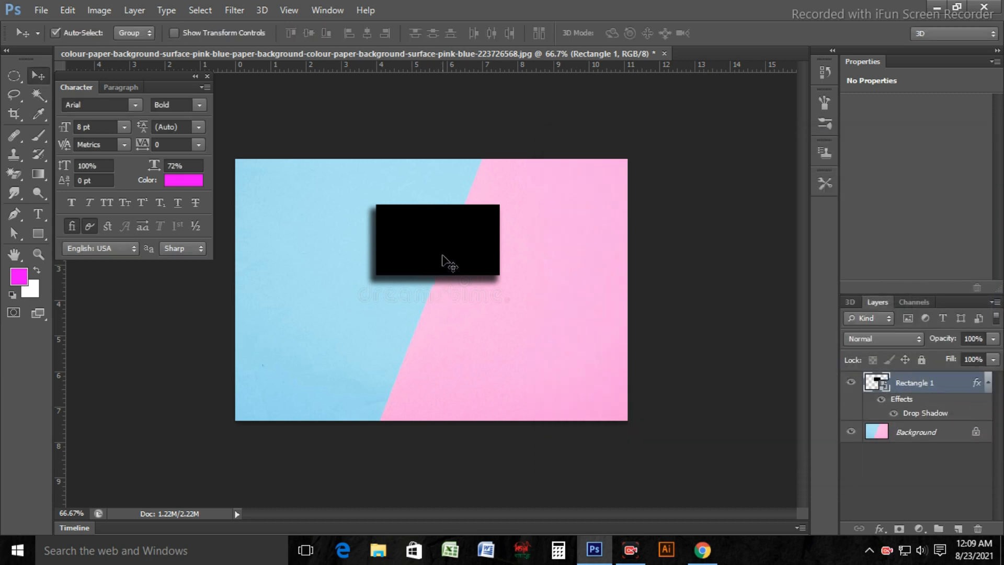
Scale the black rectangle proportionally to about 133% and place it in the upper middle of the canvas.
key(ctrl+t)
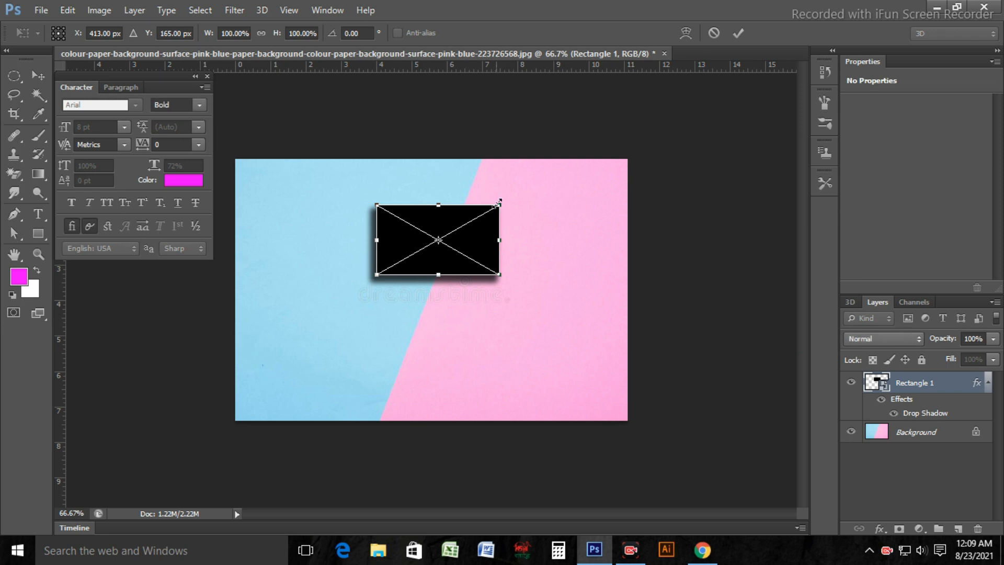
drag(498, 202, 520, 193)
drag(484, 276, 487, 260)
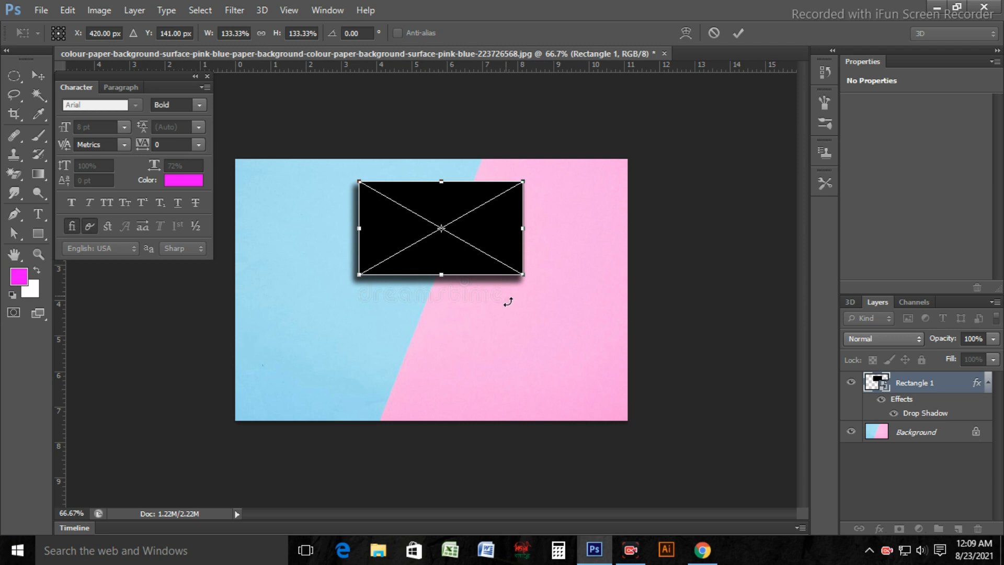
click(737, 33)
mouse_move(406, 271)
mouse_down()
mouse_move(437, 316)
mouse_move(413, 280)
mouse_move(399, 282)
mouse_up()
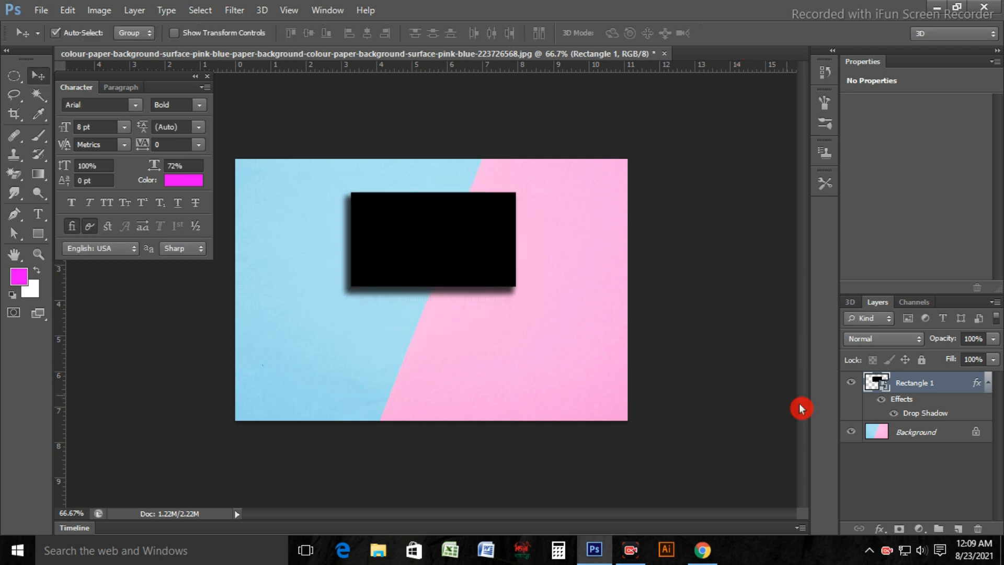
Rename the rectangle's layer as front and shift the card slightly to the left on the canvas.
double_click(927, 386)
drag(936, 383, 896, 383)
key(BackSpace)
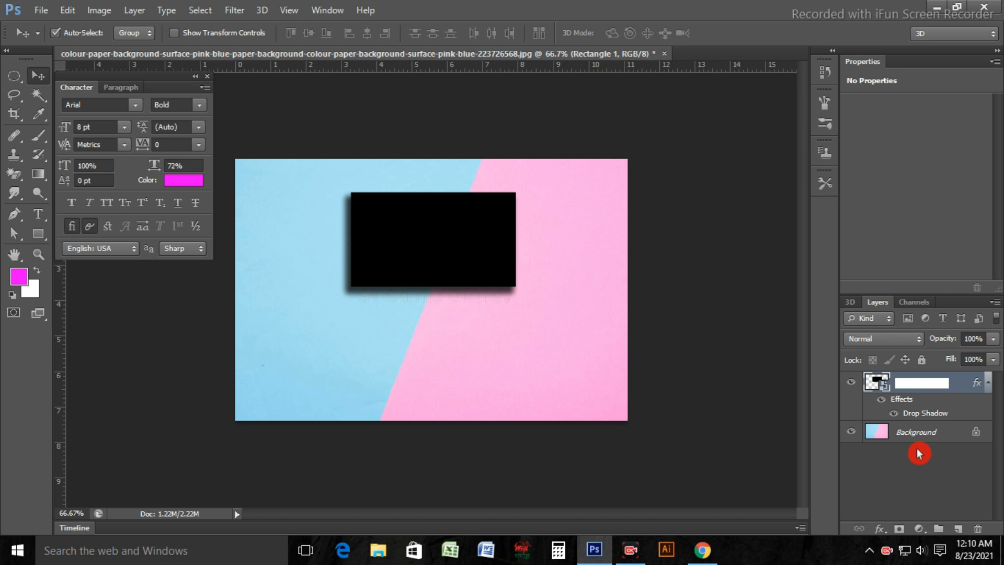
text(front)
key(Return)
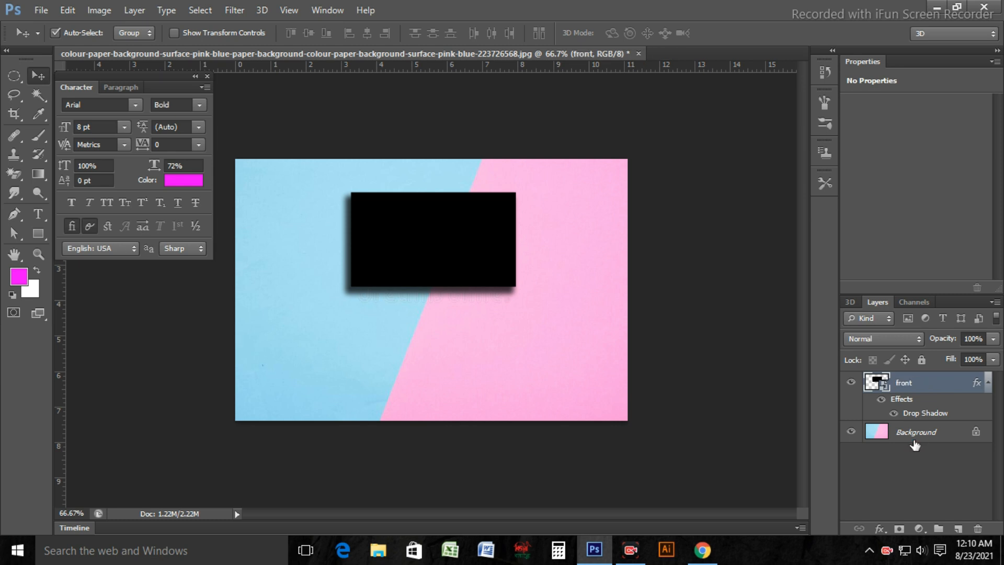
mouse_move(430, 261)
mouse_down()
mouse_move(434, 238)
mouse_move(421, 263)
mouse_up()
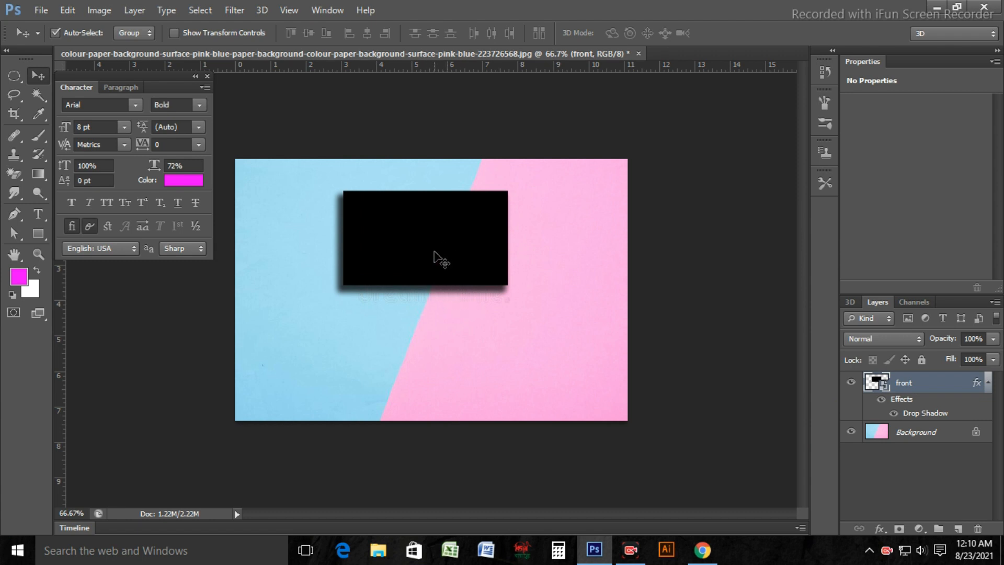
Create a second rectangle shape 3.5 in wide and 2 in high, drawn from its center, below the front card.
click(38, 233)
click(480, 307)
click(481, 179)
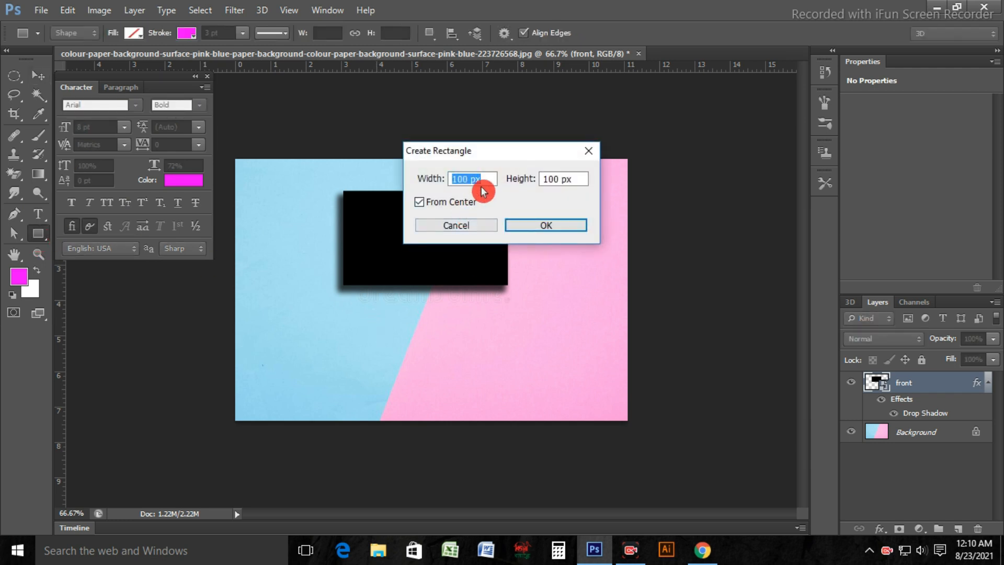
drag(482, 179, 427, 190)
key(BackSpace)
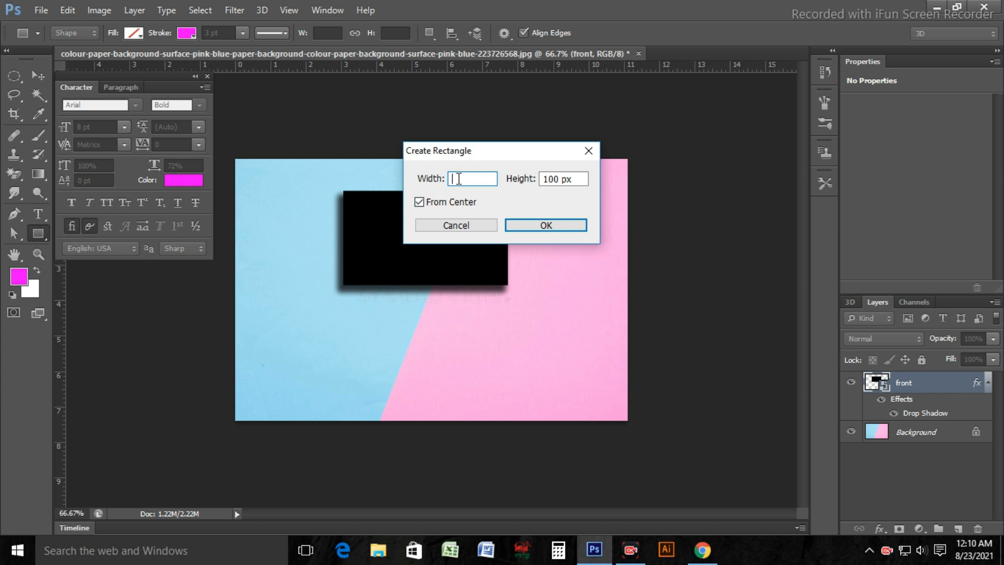
text(3.5)
key(Tab)
click(510, 173)
key(BackSpace)
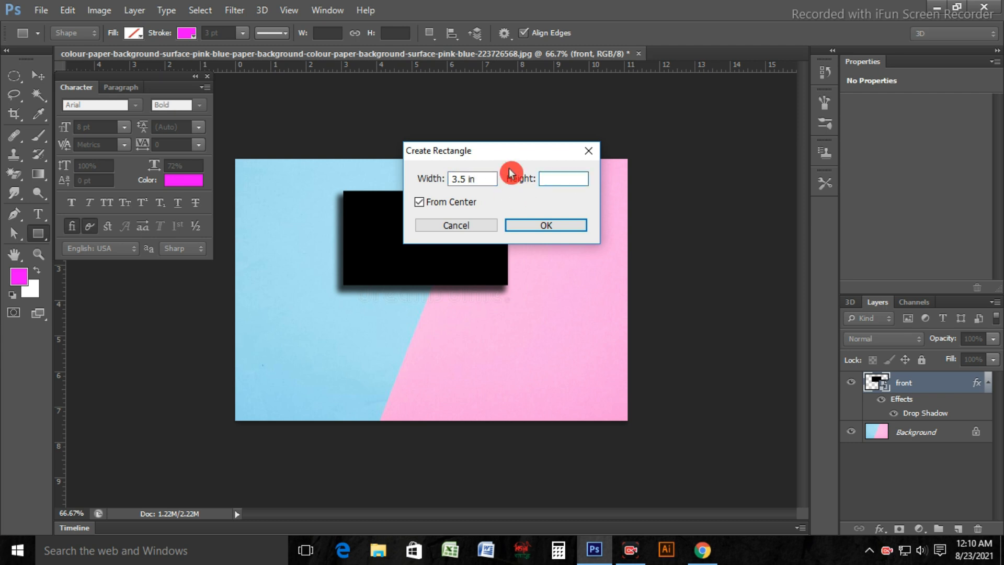
text(3)
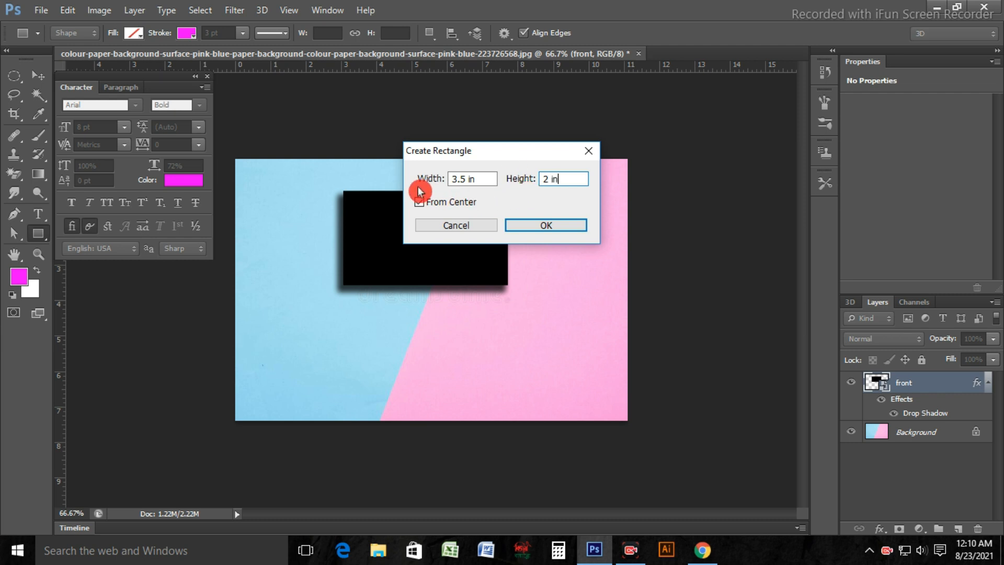
click(549, 226)
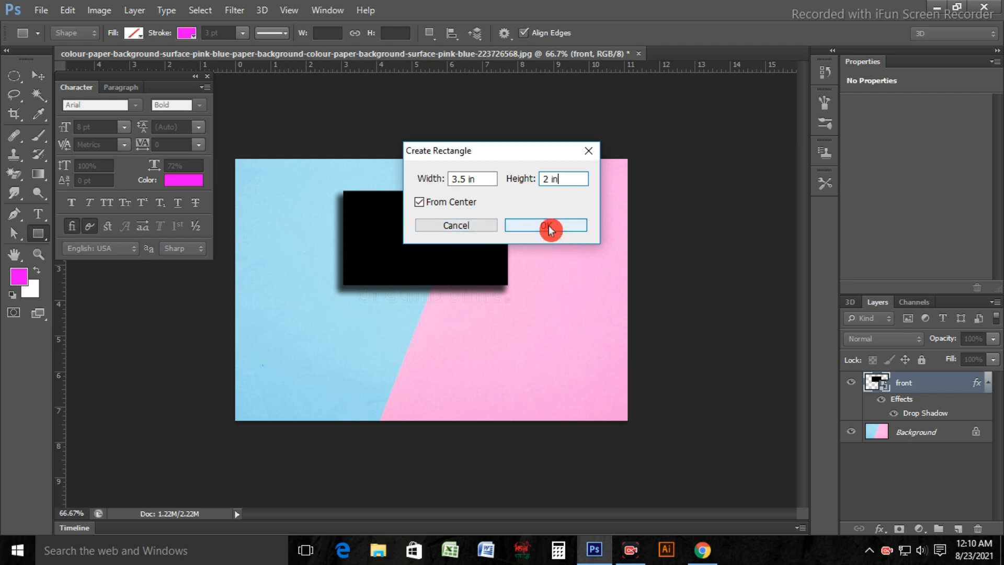
Give the second rectangle a black fill with no stroke and place it below the front card, slightly to the right.
click(194, 40)
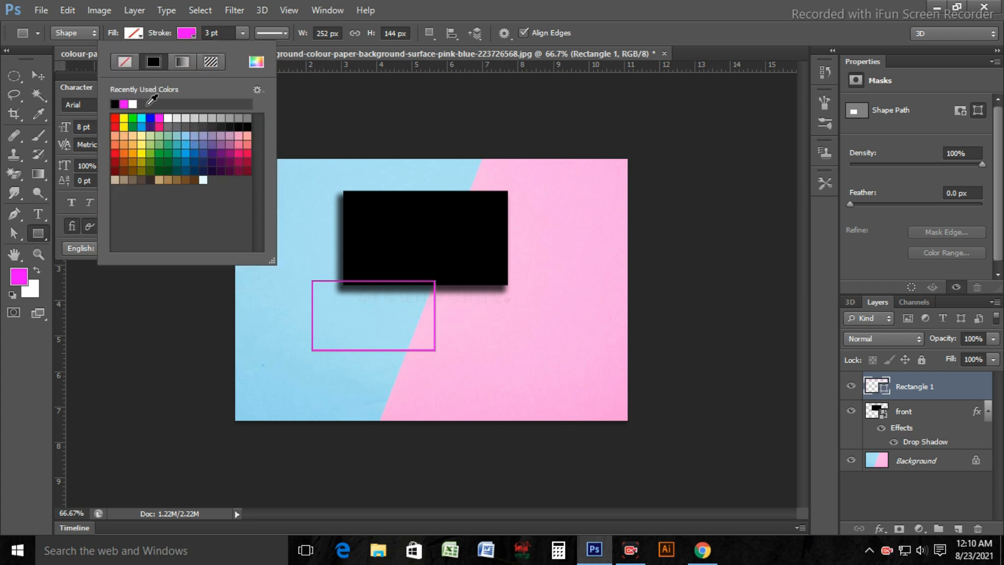
click(125, 61)
click(137, 39)
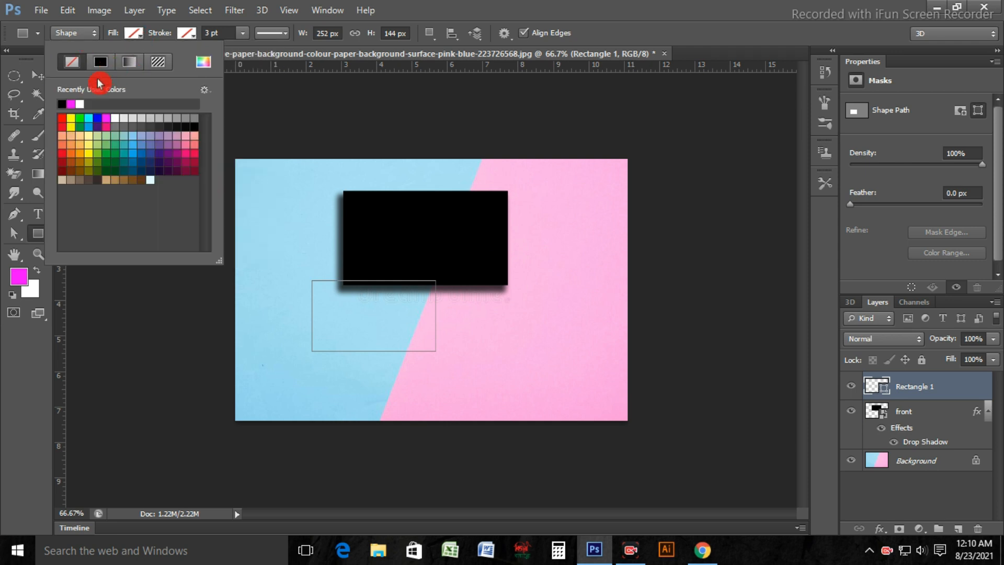
click(62, 103)
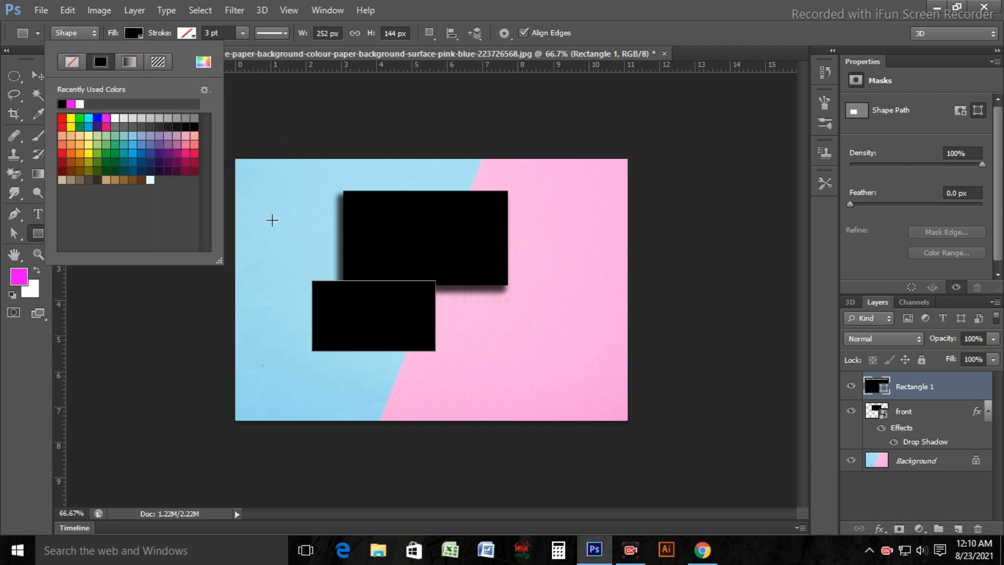
click(37, 76)
drag(394, 324, 453, 354)
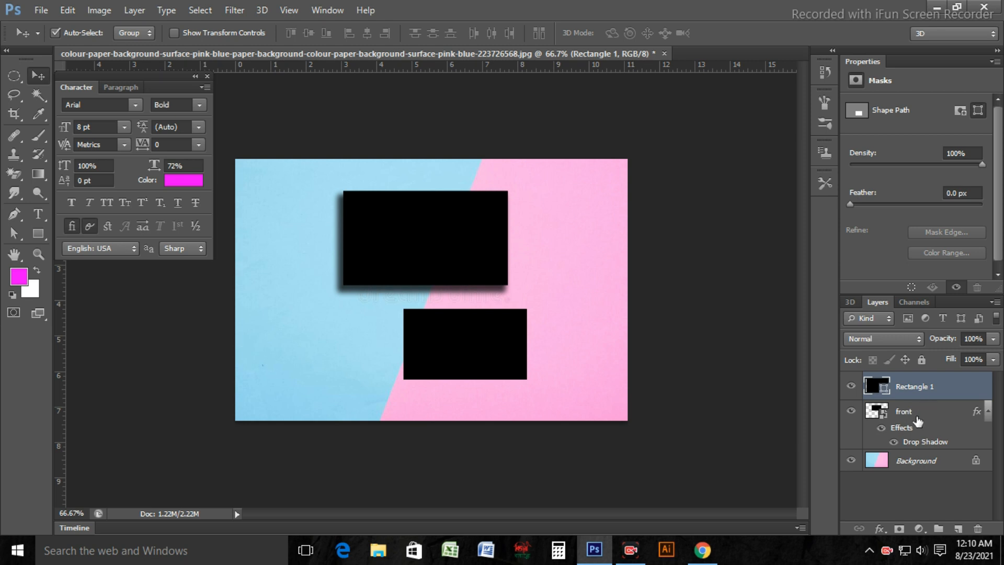
Convert the second rectangle's layer to a smart object and shift it slightly up and to the right.
right_click(924, 390)
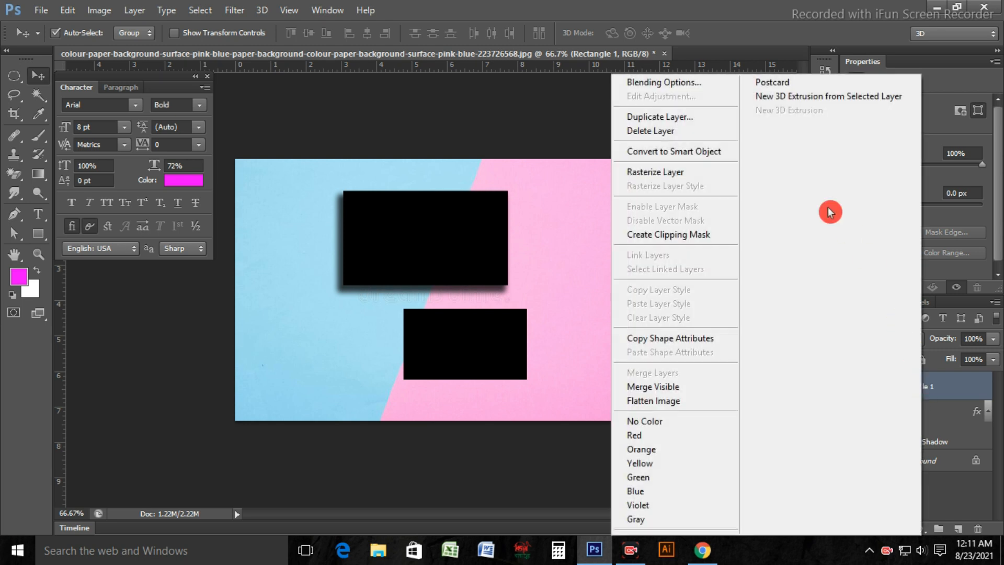
click(704, 157)
mouse_move(450, 355)
mouse_down()
mouse_move(464, 326)
mouse_move(462, 343)
mouse_up()
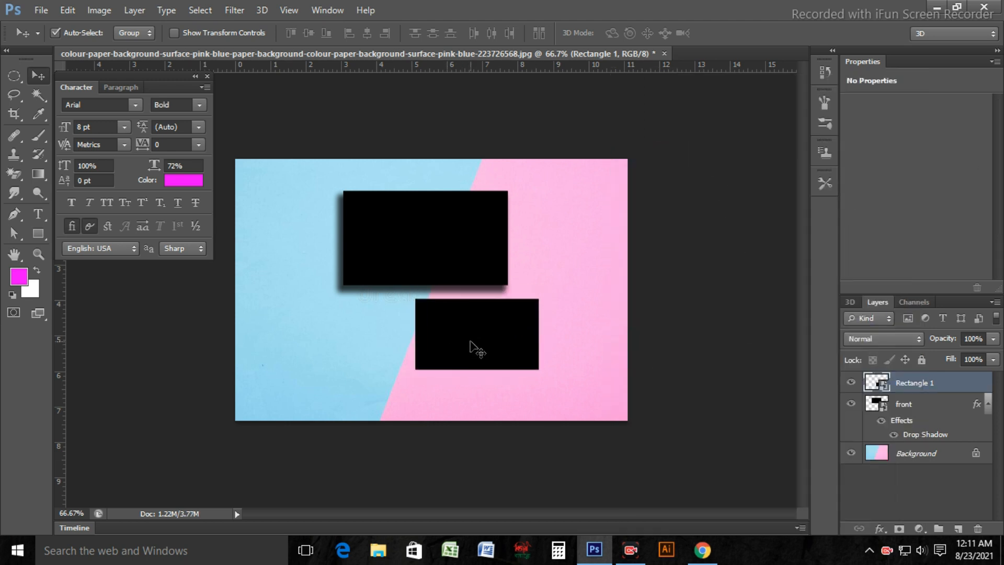
click(41, 239)
click(135, 34)
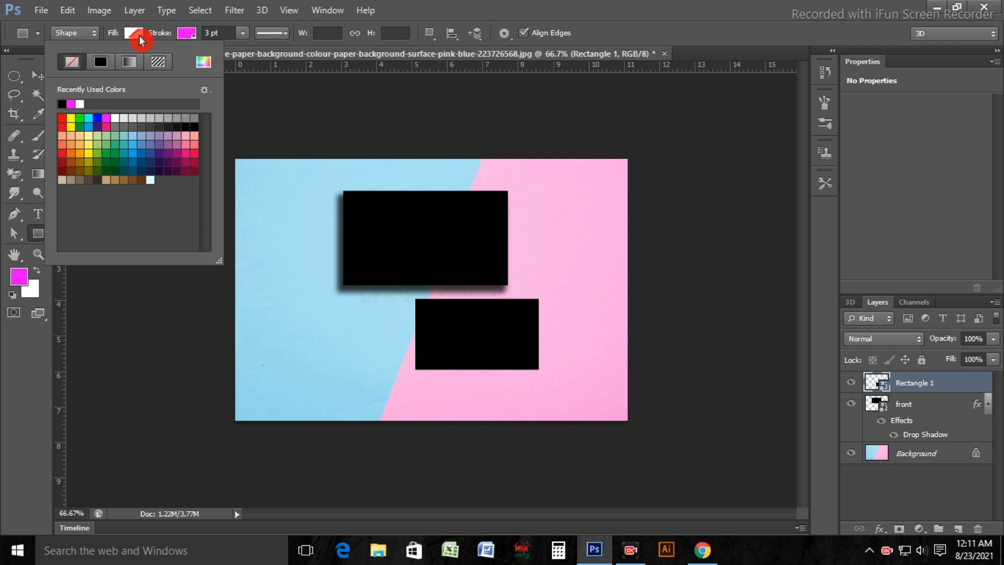
click(71, 103)
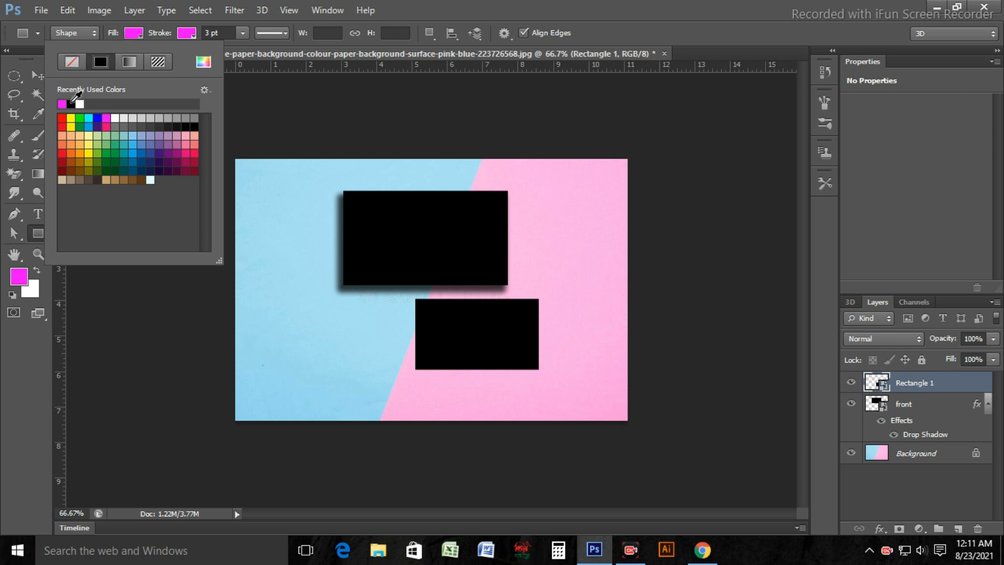
click(72, 103)
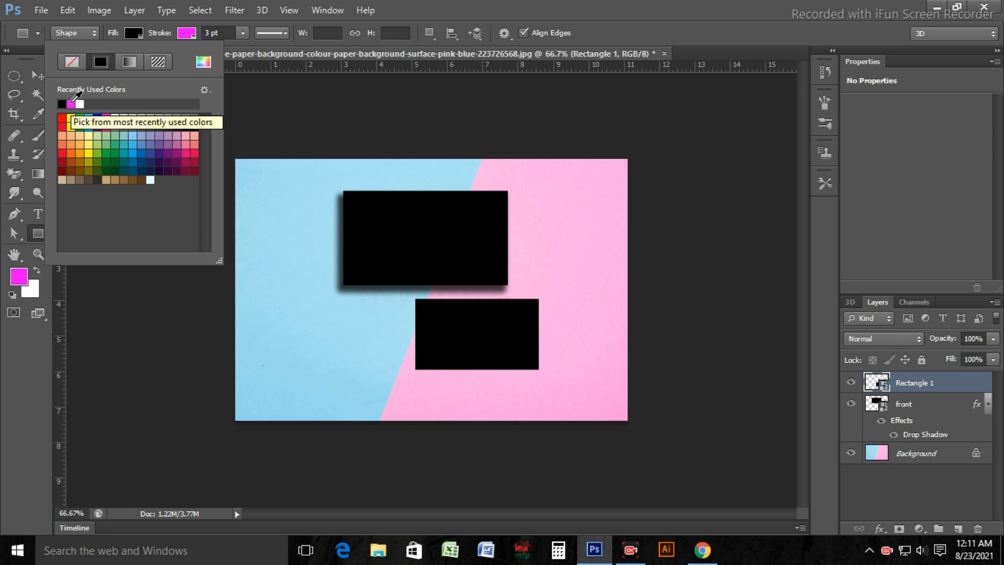
click(482, 351)
click(575, 278)
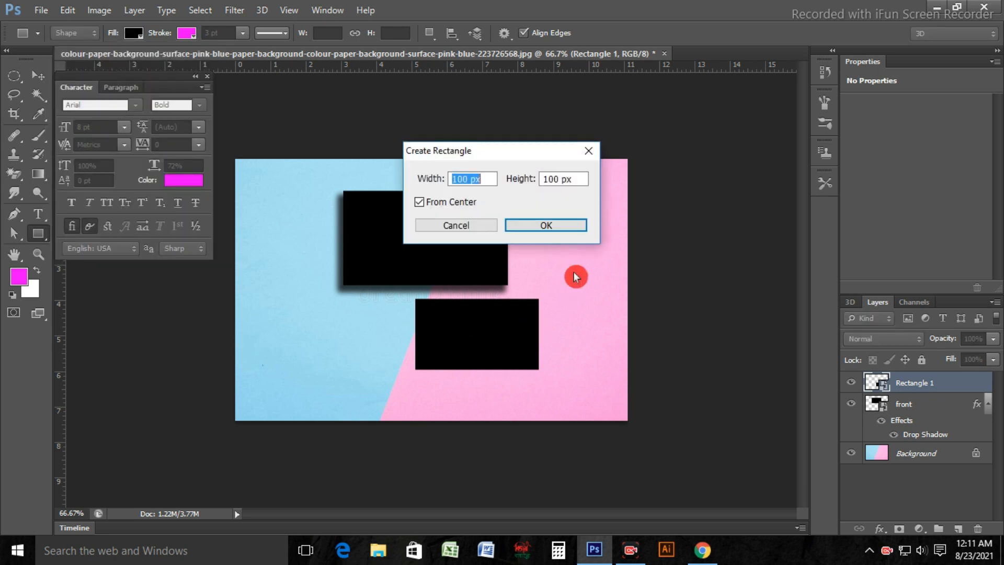
click(588, 151)
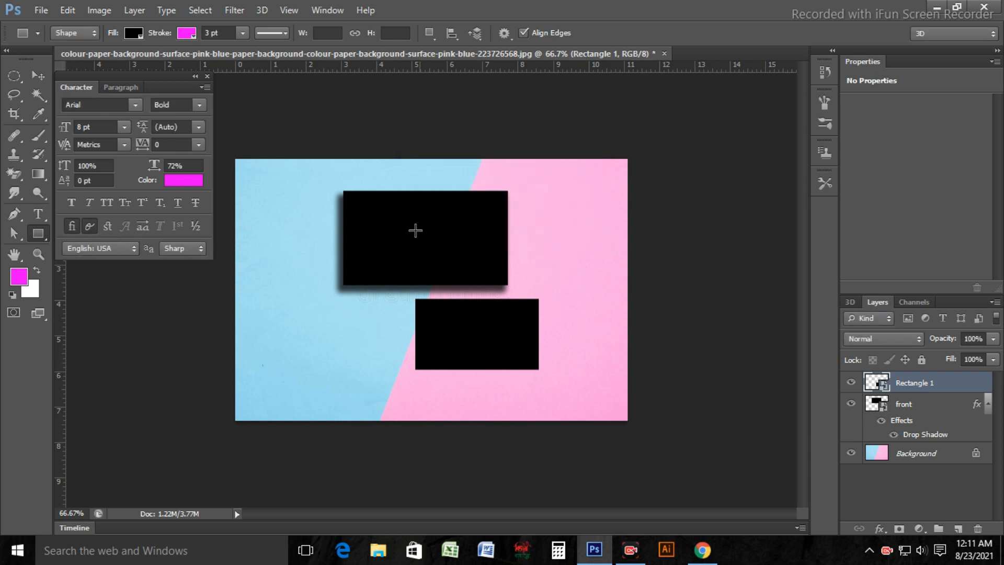
Scale the second card to about 136.5% and place it over the lower part of the front card, slightly to the right.
click(38, 76)
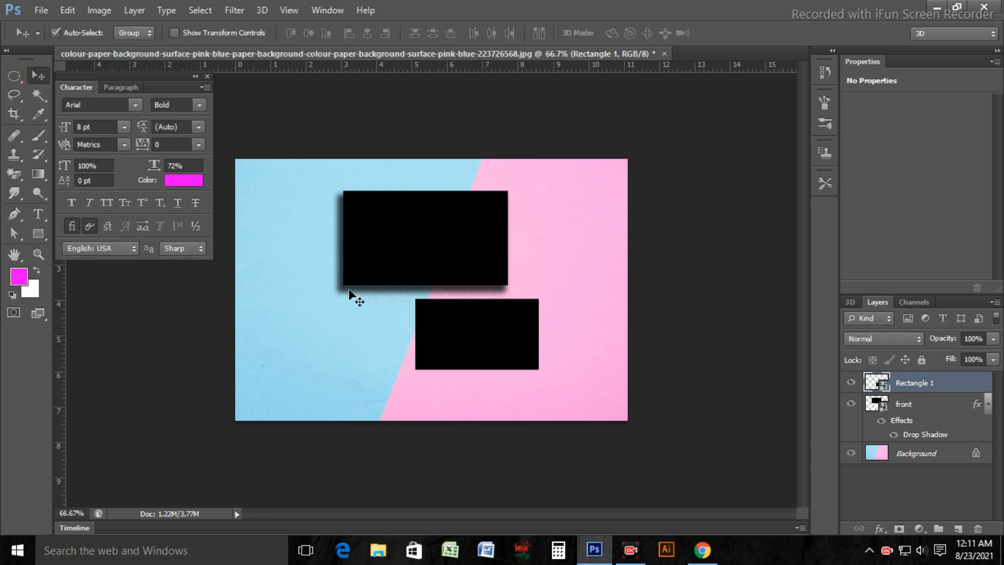
drag(497, 355, 472, 339)
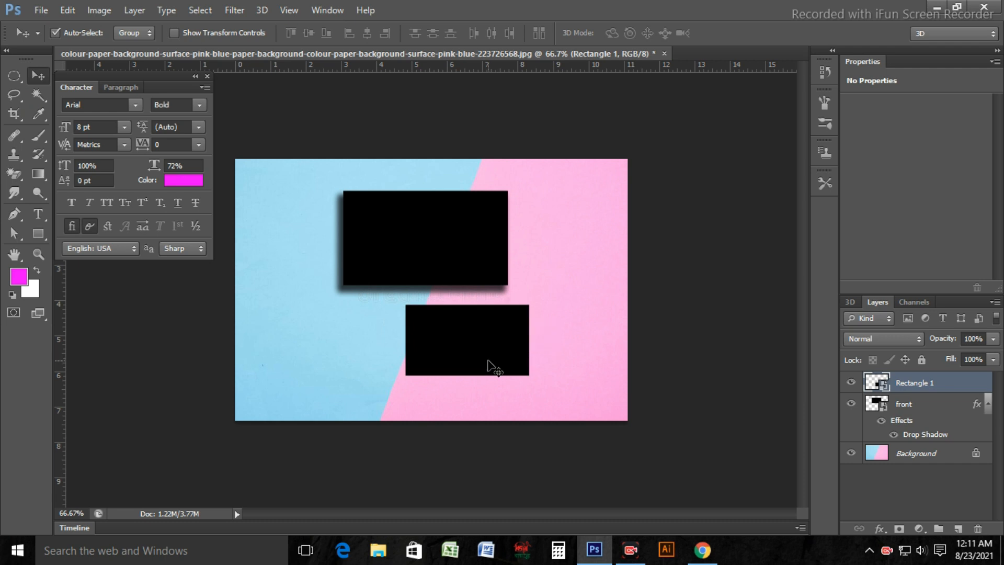
key(ctrl+t)
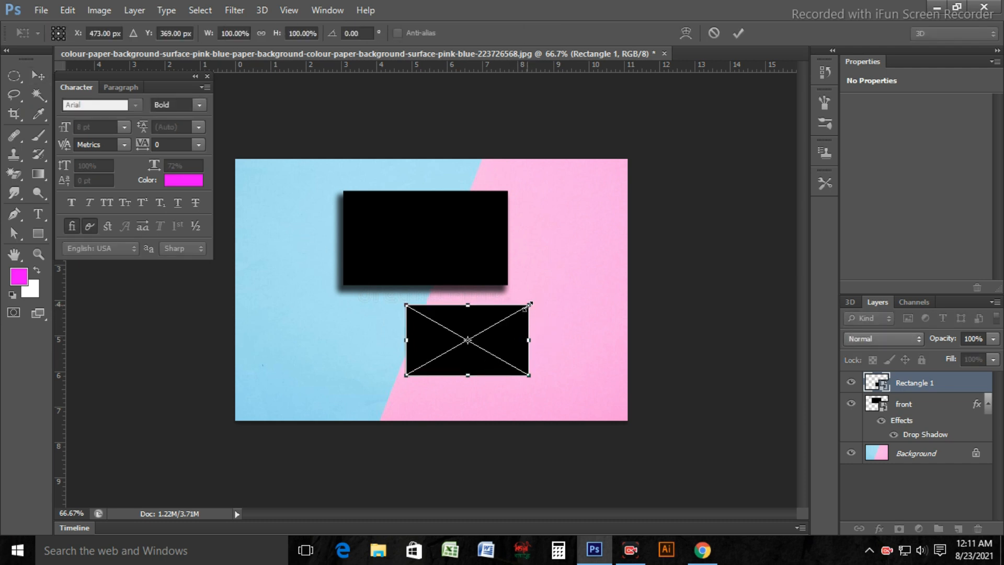
drag(530, 304, 554, 292)
drag(495, 368, 513, 337)
right_click(513, 337)
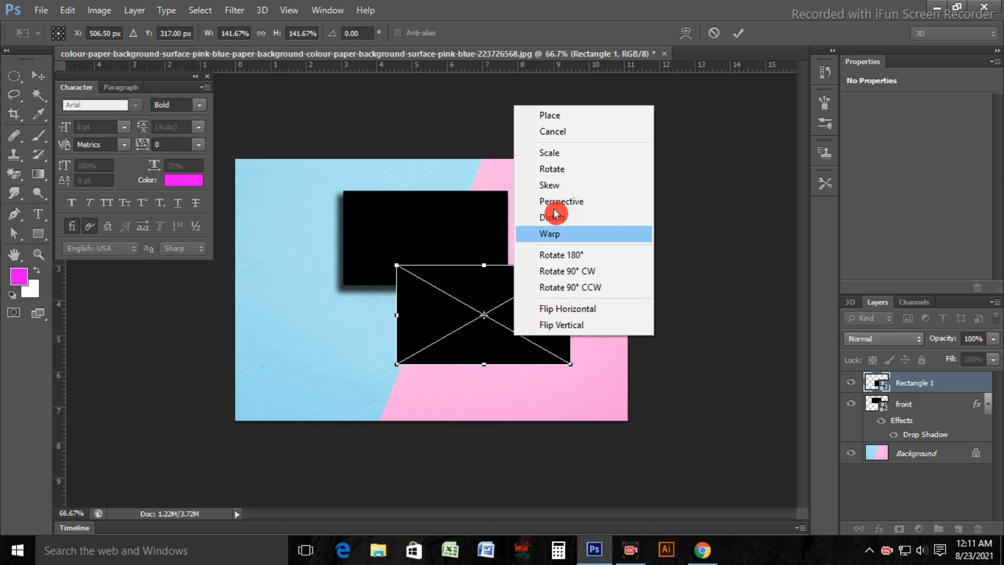
click(477, 338)
drag(555, 330, 482, 333)
drag(513, 267, 510, 269)
drag(486, 325, 506, 317)
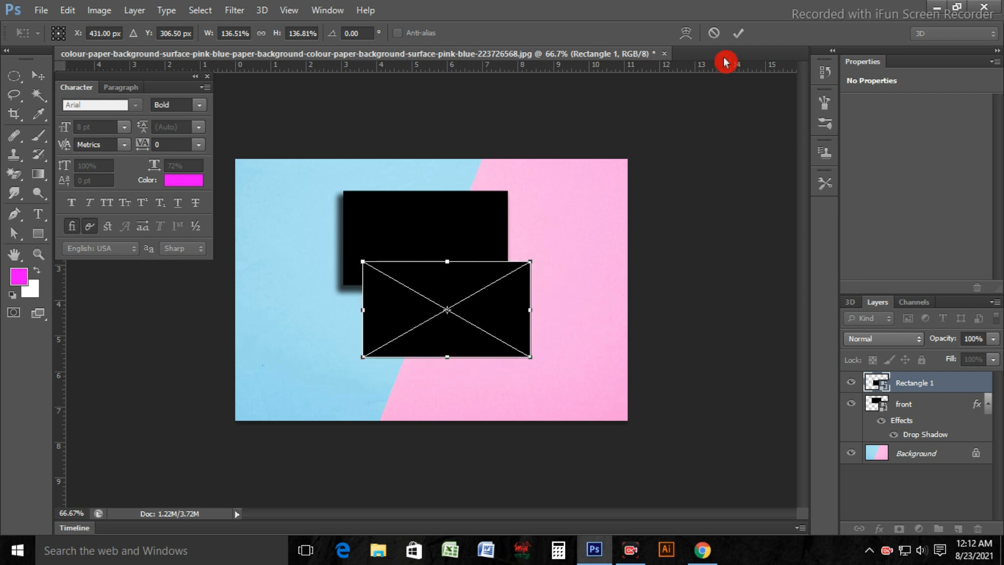
click(738, 33)
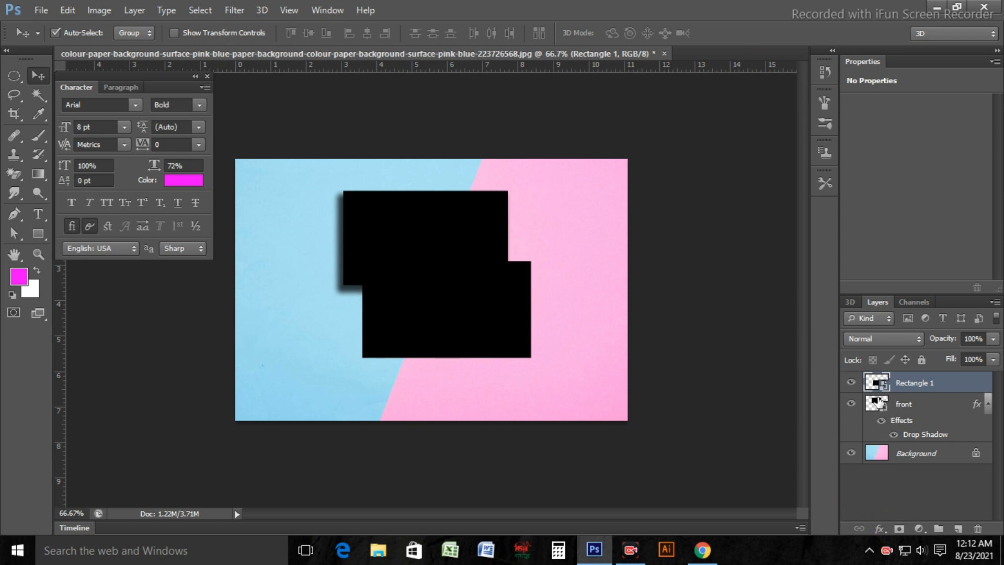
Add a drop shadow to the second card with a 62° angle, 14 px distance, 23% spread and 32 px size.
click(878, 527)
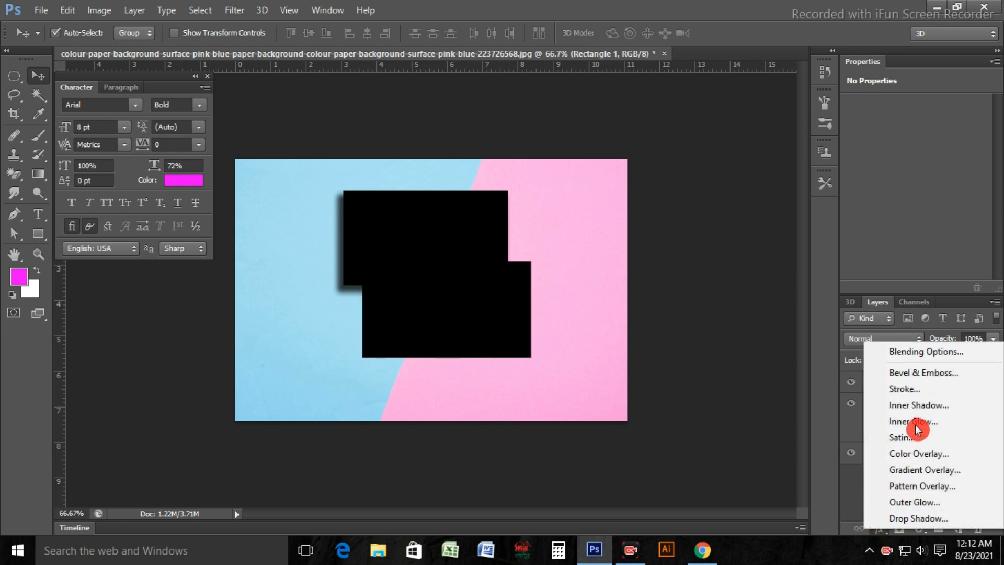
click(909, 517)
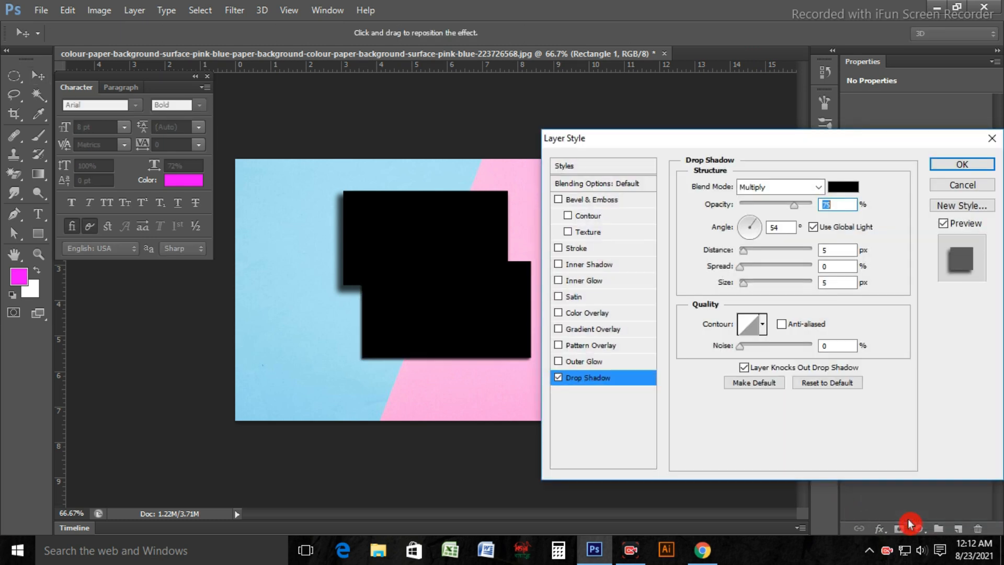
click(746, 287)
drag(747, 291, 750, 258)
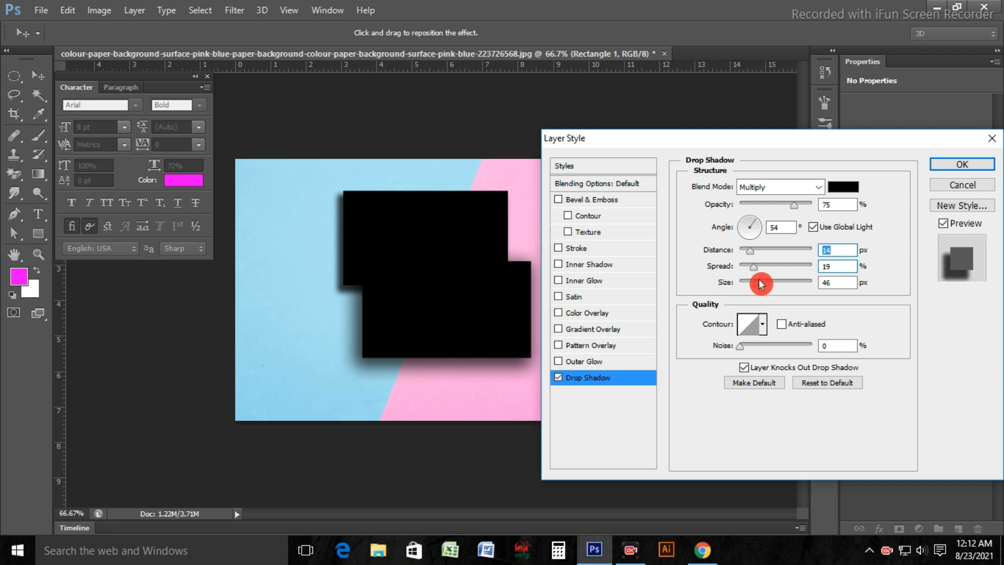
click(756, 224)
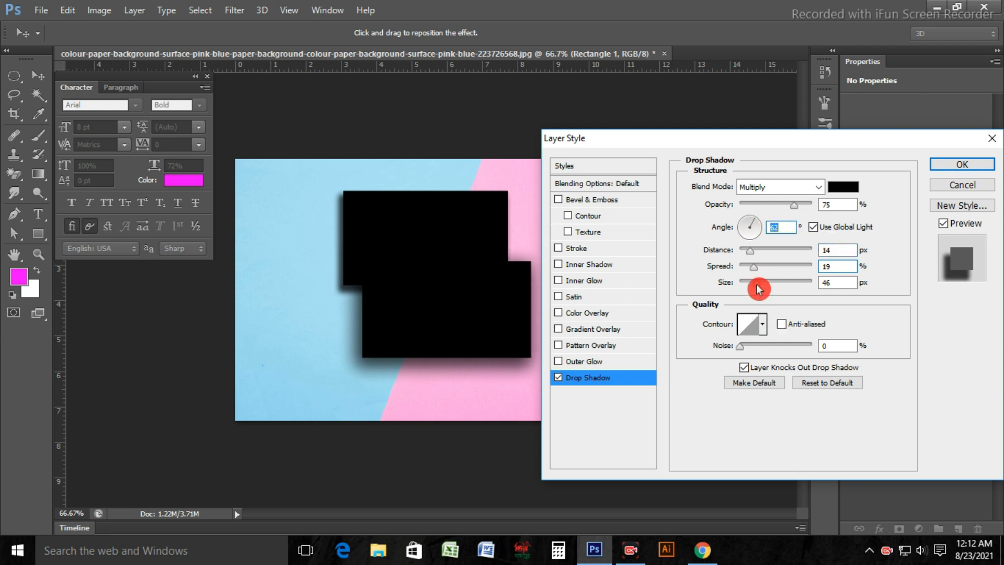
drag(752, 267, 755, 289)
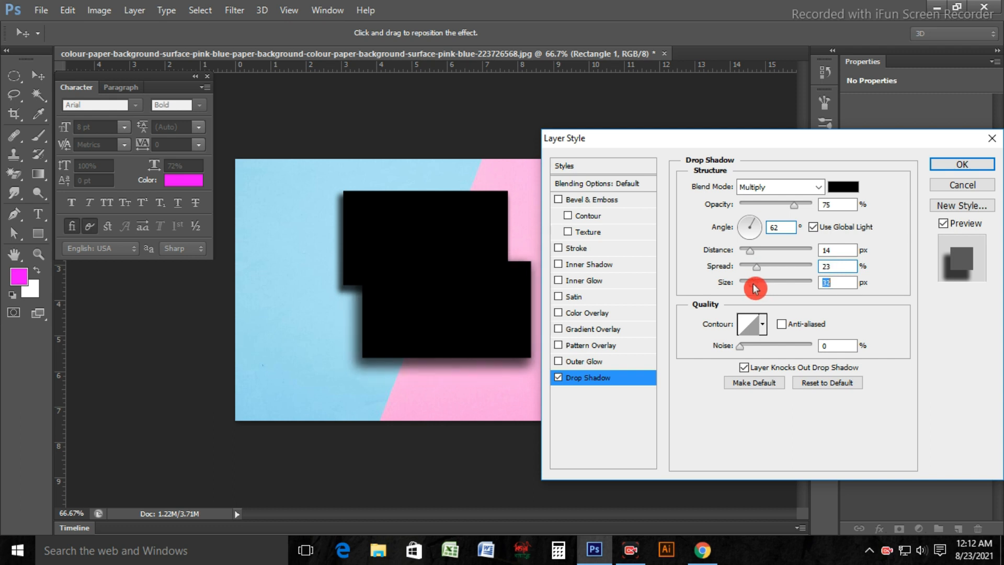
click(963, 166)
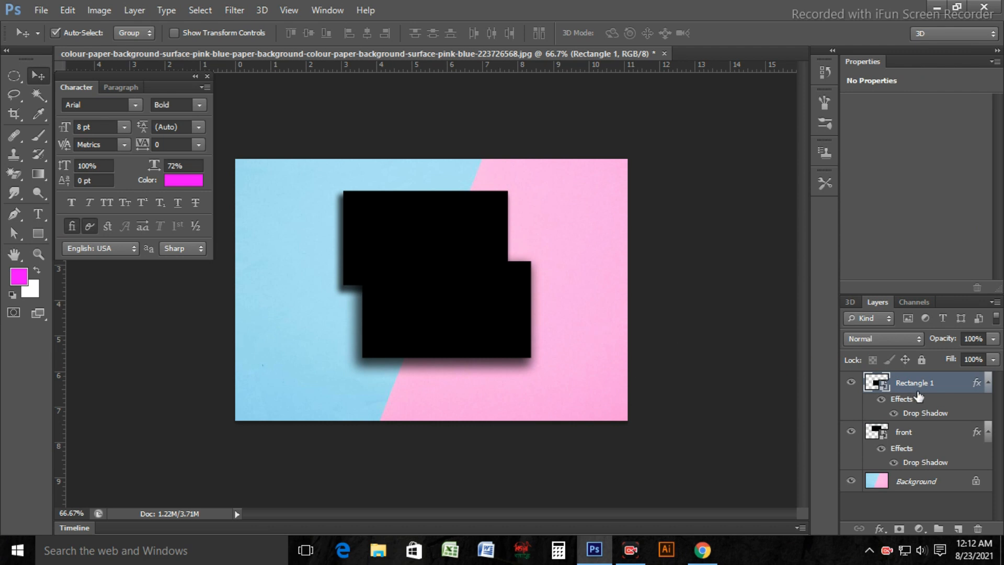
Rename the second card's layer as back.
double_click(900, 383)
key(Return)
double_click(922, 385)
key(ctrl+a)
key(BackSpace)
text(back)
key(Return)
Move the front layer above the back layer and reposition both cards so the front card overlaps the back card's lower right part.
drag(913, 437, 909, 386)
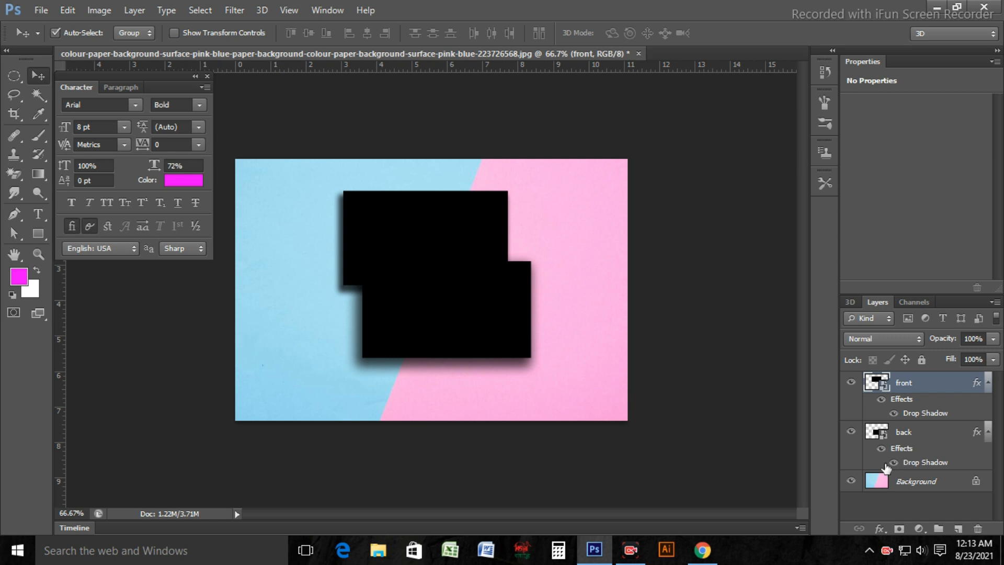
drag(442, 233, 481, 357)
drag(460, 298, 427, 274)
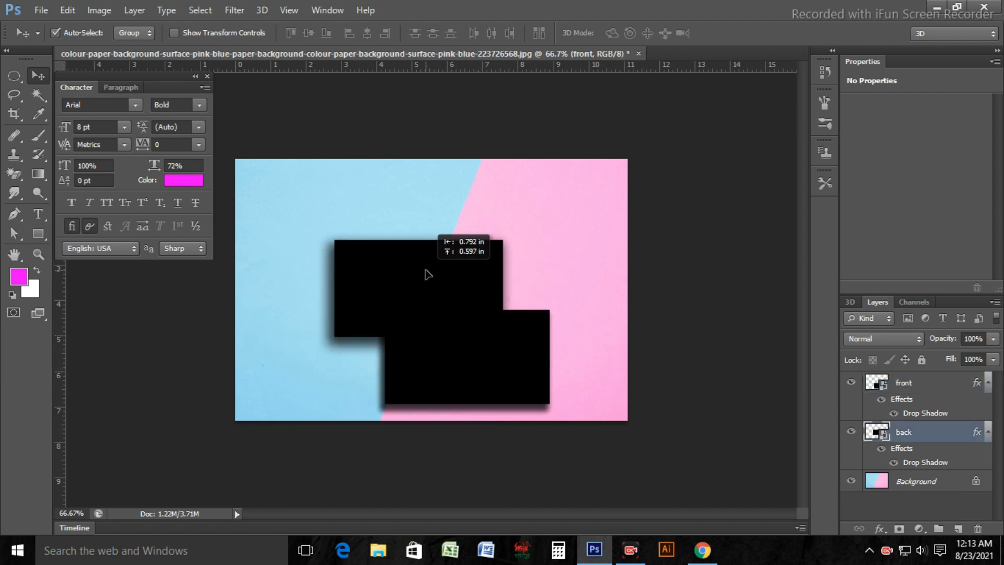
drag(513, 363, 474, 337)
Open the front smart object's contents for editing and hide its black Rectangle 1 layer.
click(902, 398)
double_click(871, 385)
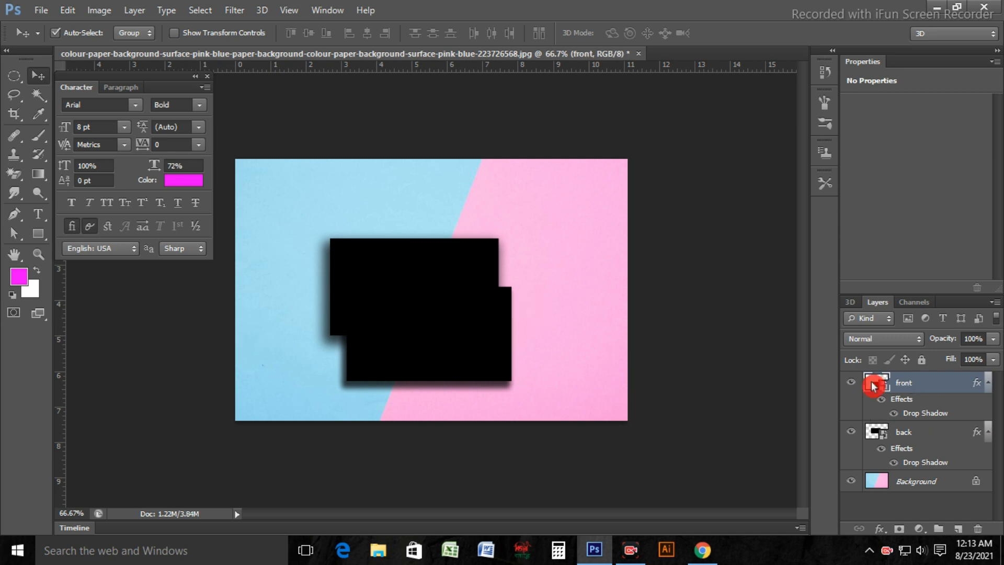
click(498, 236)
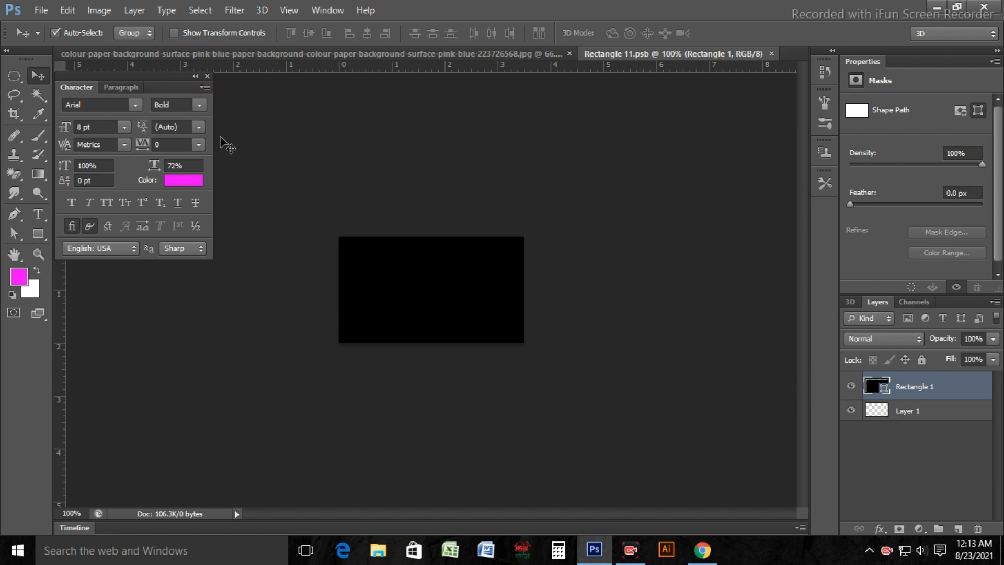
click(850, 387)
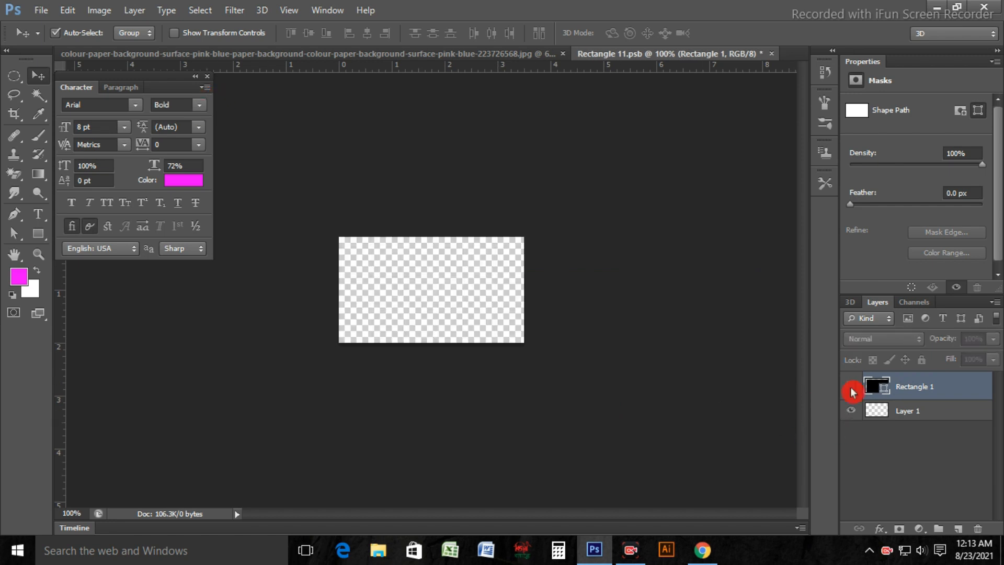
Start placing a file in the front card's contents and set the browsing location to the Documents folder.
click(41, 10)
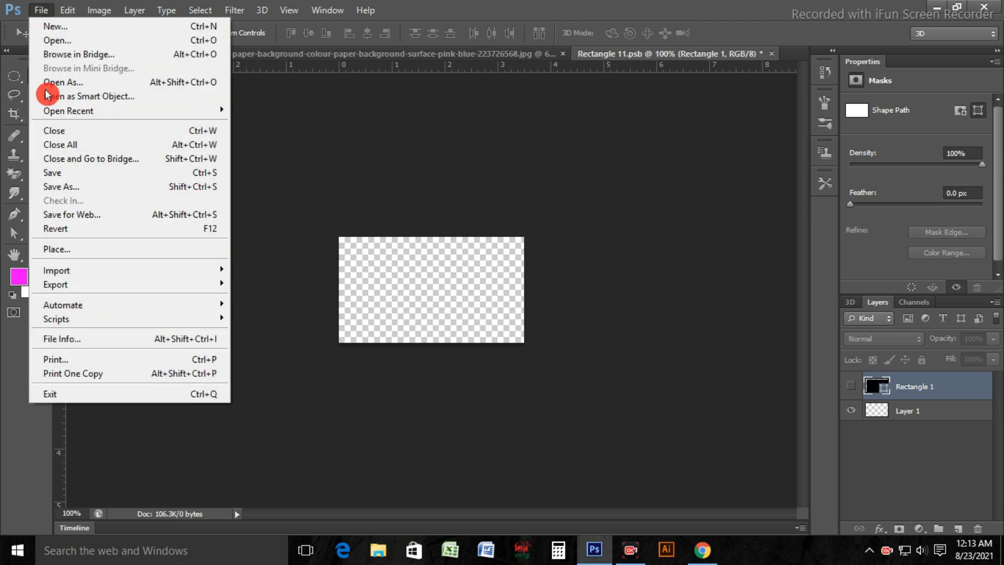
click(67, 248)
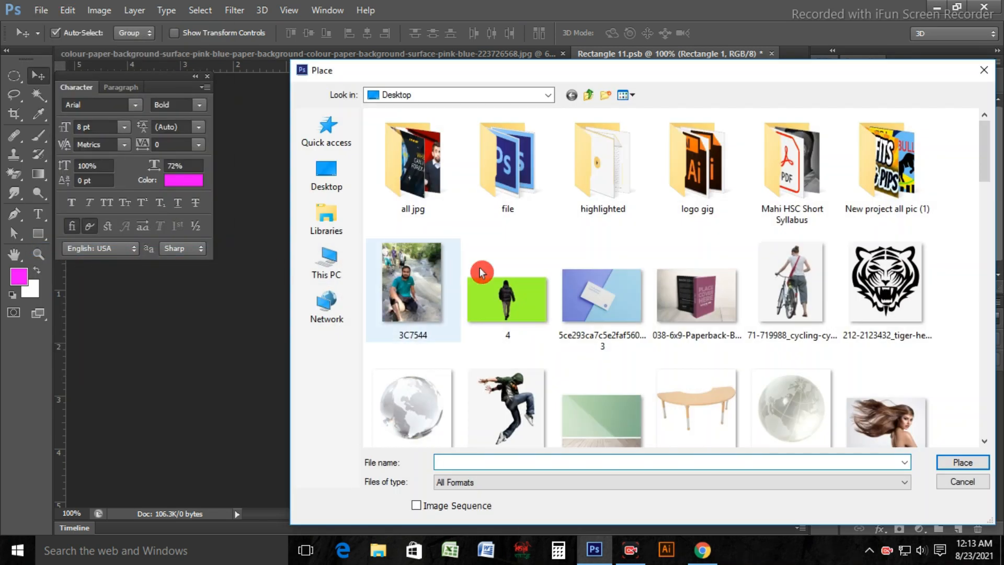
scroll(744, 253, down, 6)
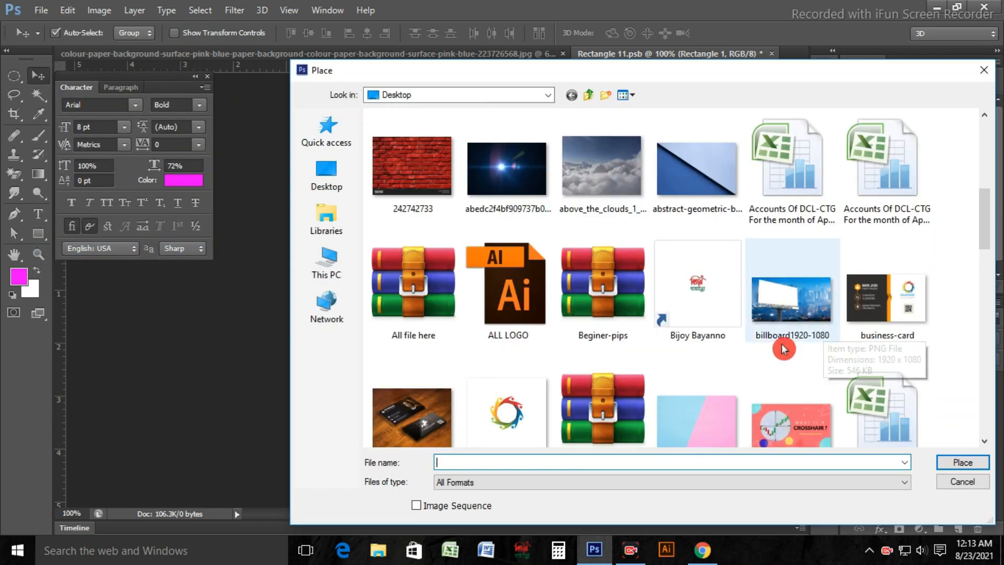
scroll(721, 334, down, 6)
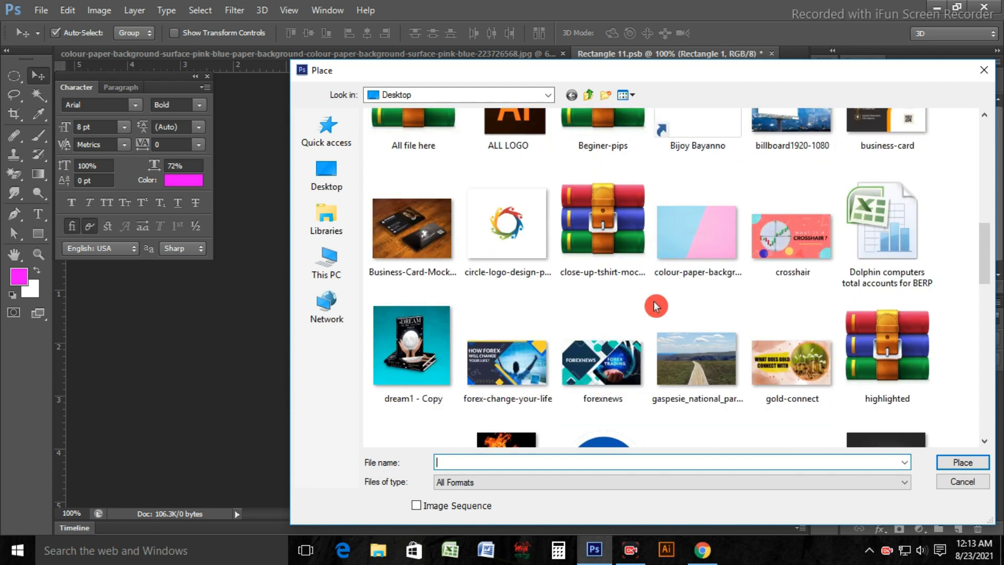
scroll(601, 342, down, 7)
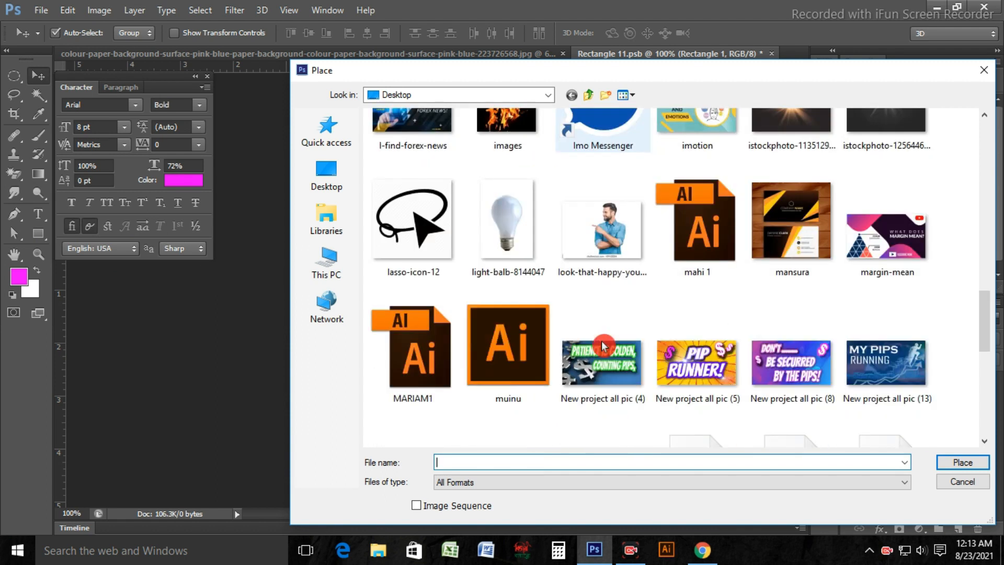
scroll(604, 346, down, 5)
scroll(601, 340, up, 15)
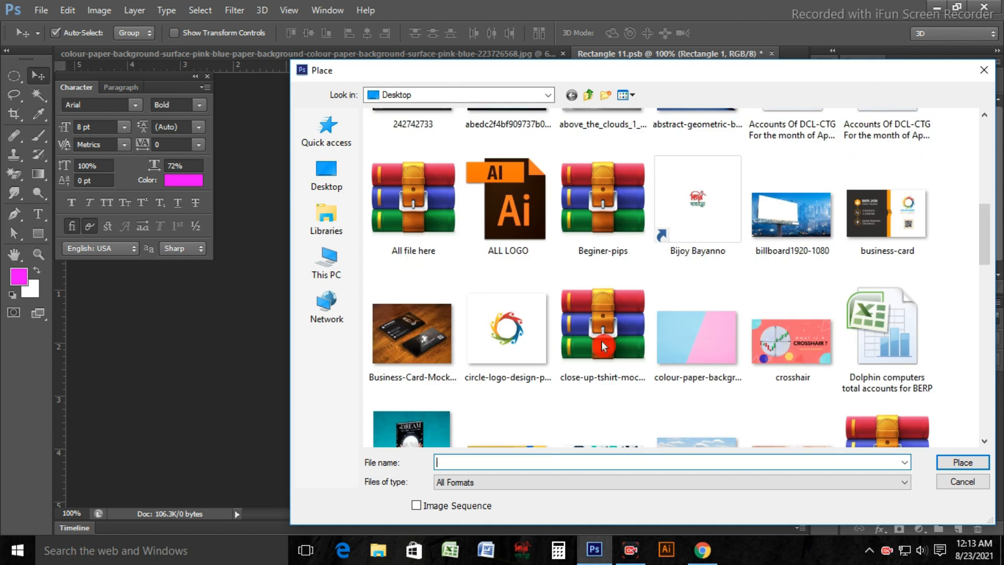
click(545, 96)
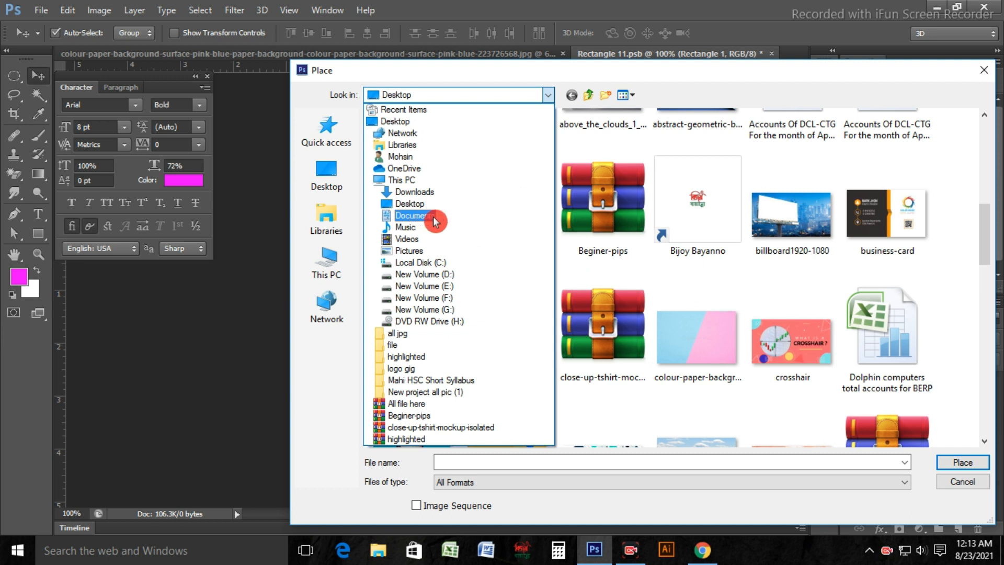
click(438, 215)
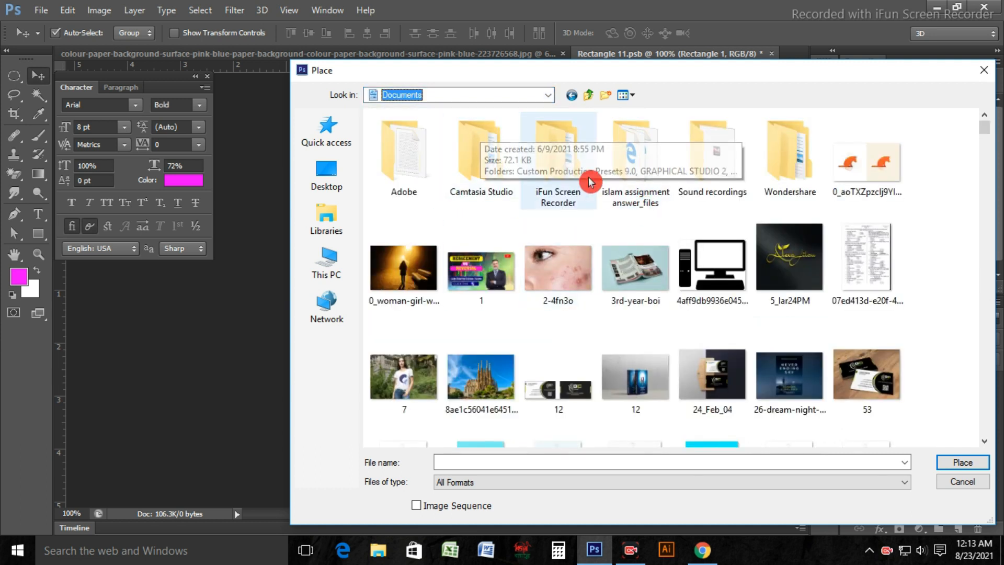
Place the Business-card-1 image from Documents in the front card's contents.
scroll(628, 256, down, 3)
scroll(628, 256, down, 10)
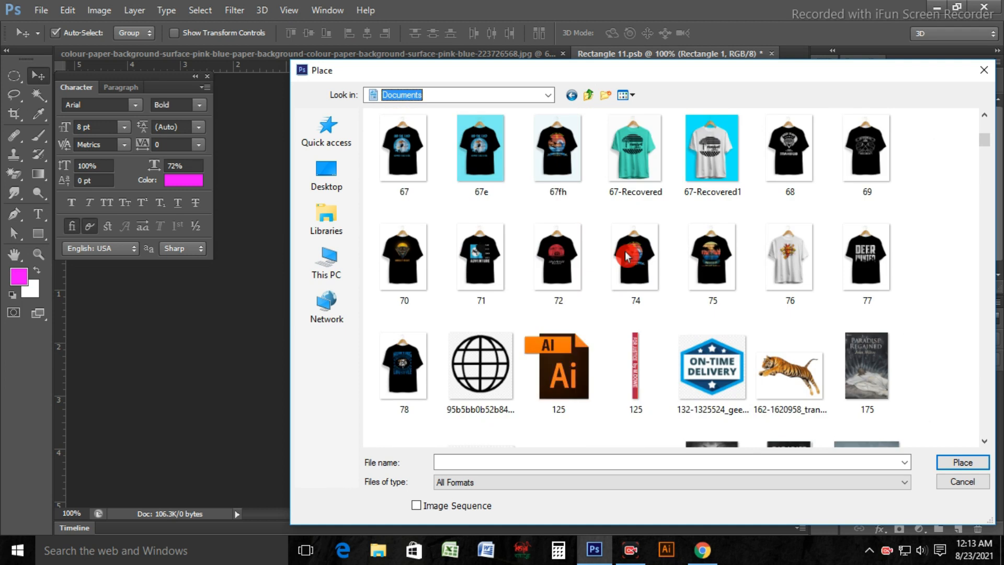
scroll(658, 265, down, 15)
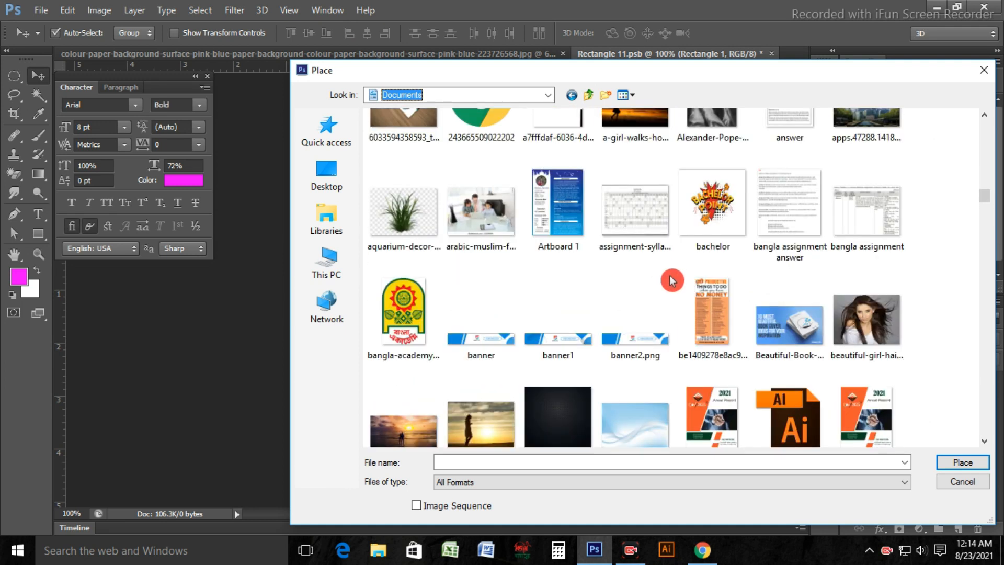
scroll(661, 268, down, 3)
scroll(734, 299, down, 3)
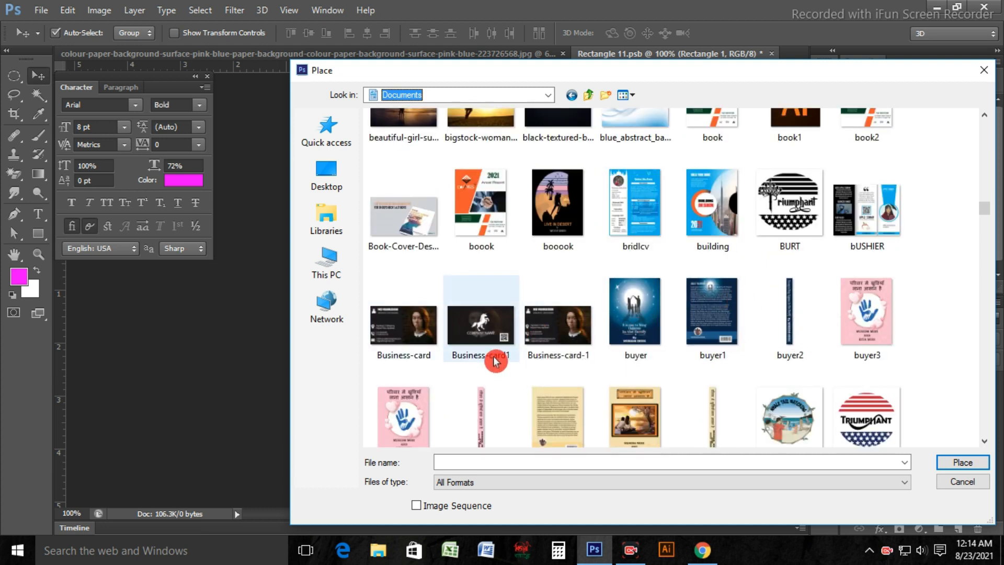
click(582, 334)
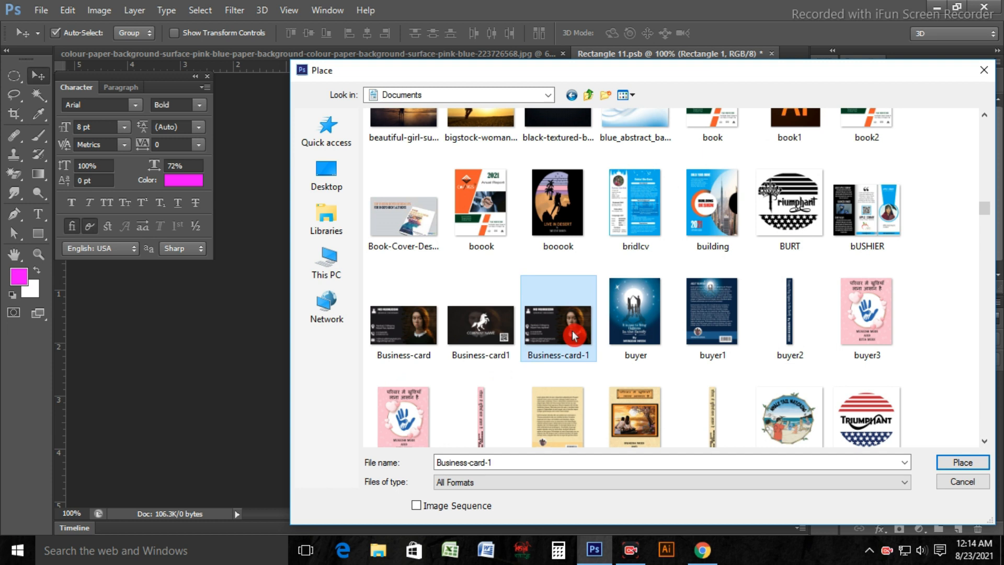
click(964, 463)
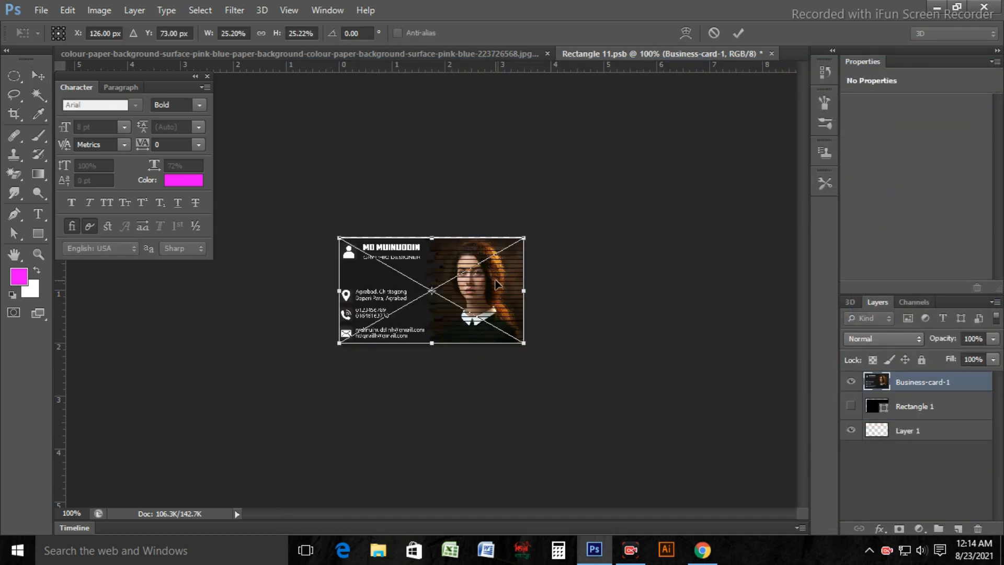
click(742, 35)
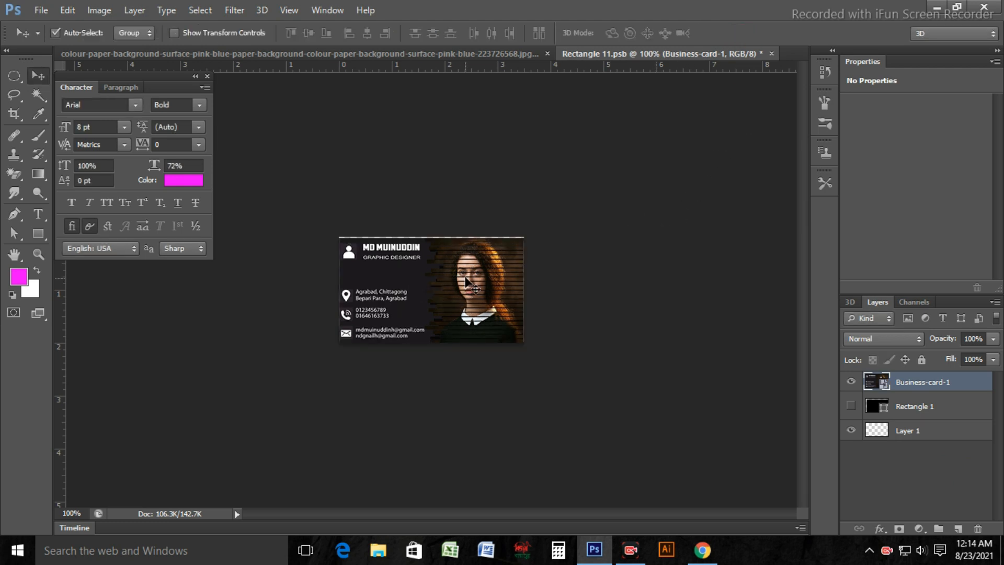
Scale the Business-card-1 artwork to about 25.7% width and 26.3% height to cover the card, and save the front contents back to the mockup.
key(ctrl+t)
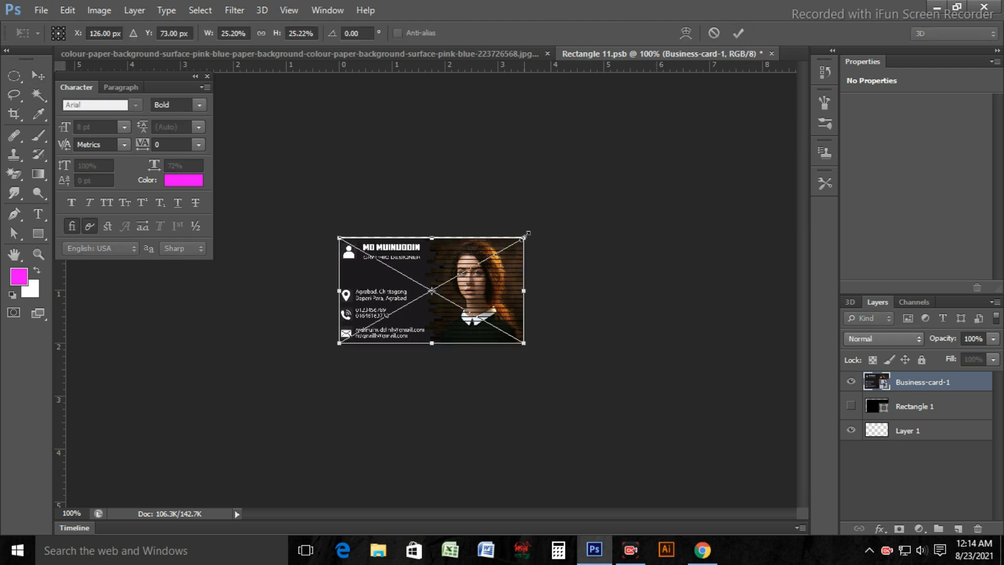
drag(526, 236, 530, 234)
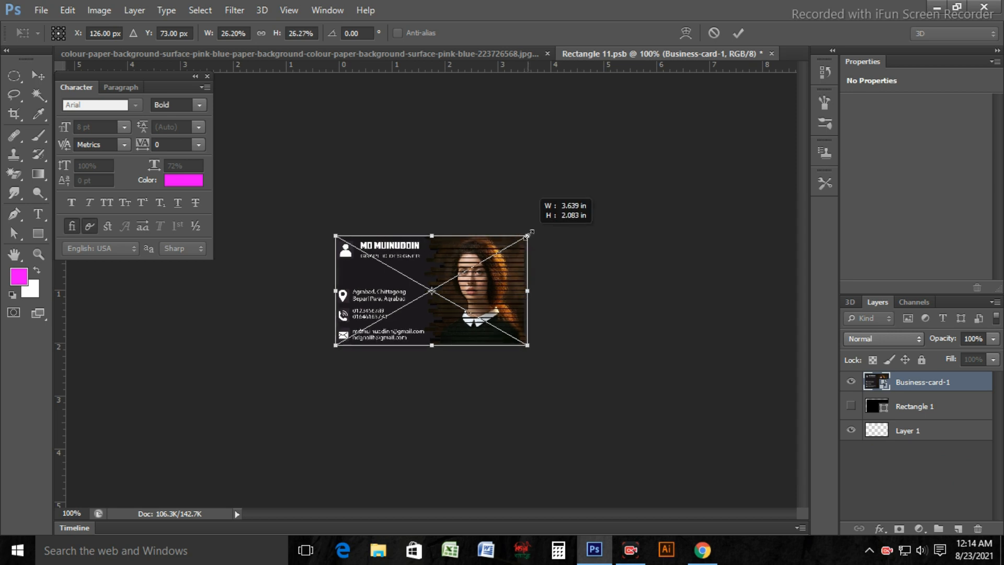
click(738, 33)
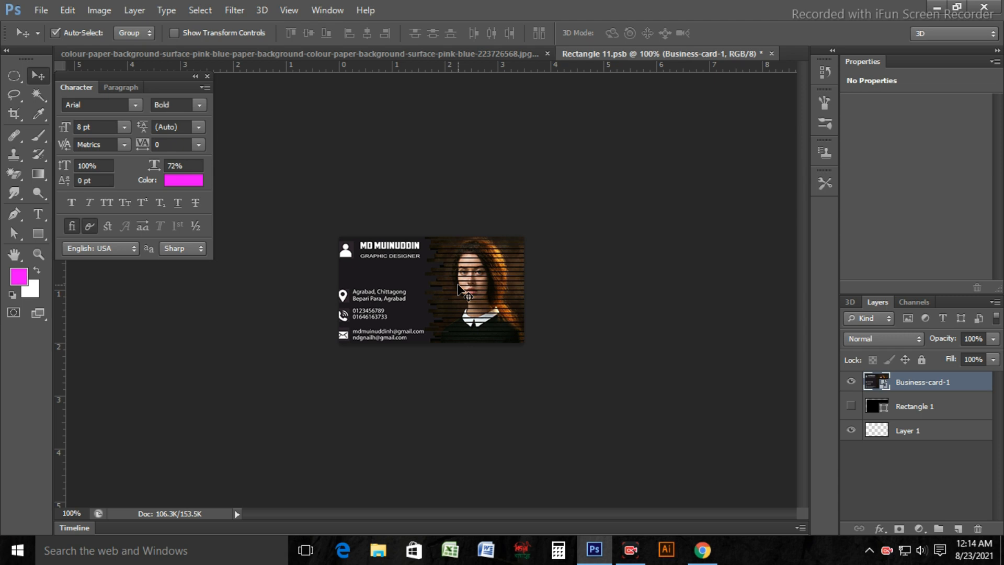
key(ctrl+t)
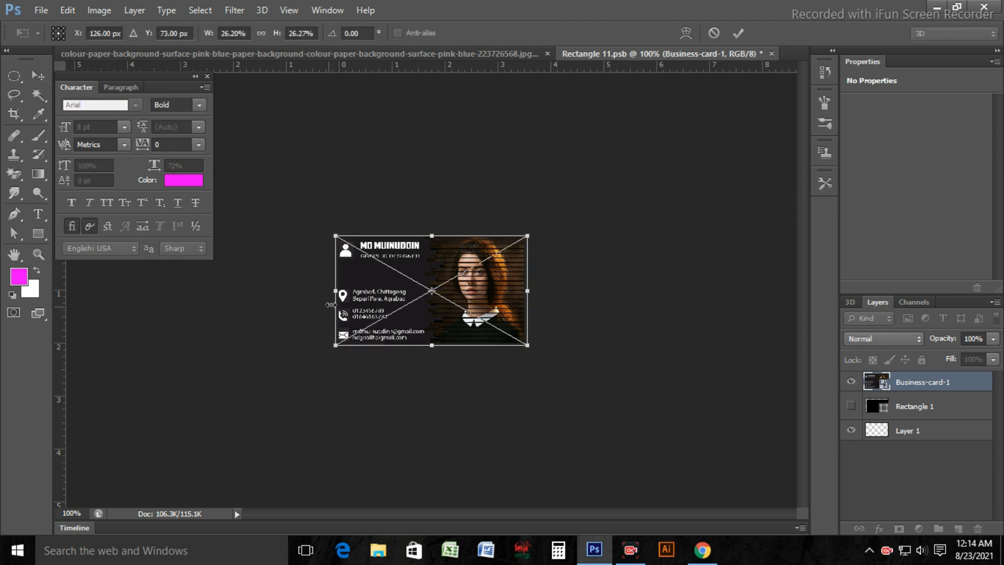
drag(333, 294, 336, 294)
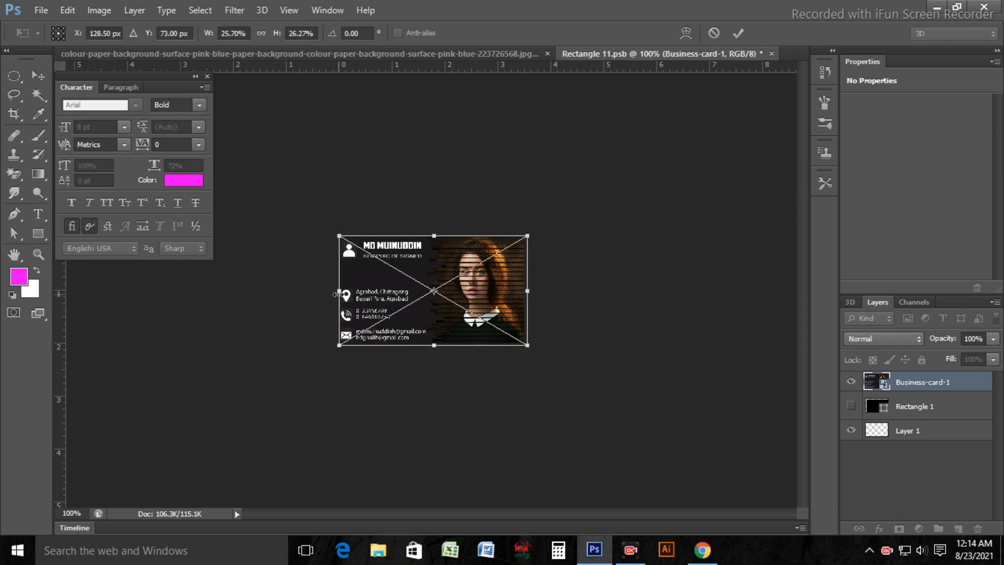
click(739, 35)
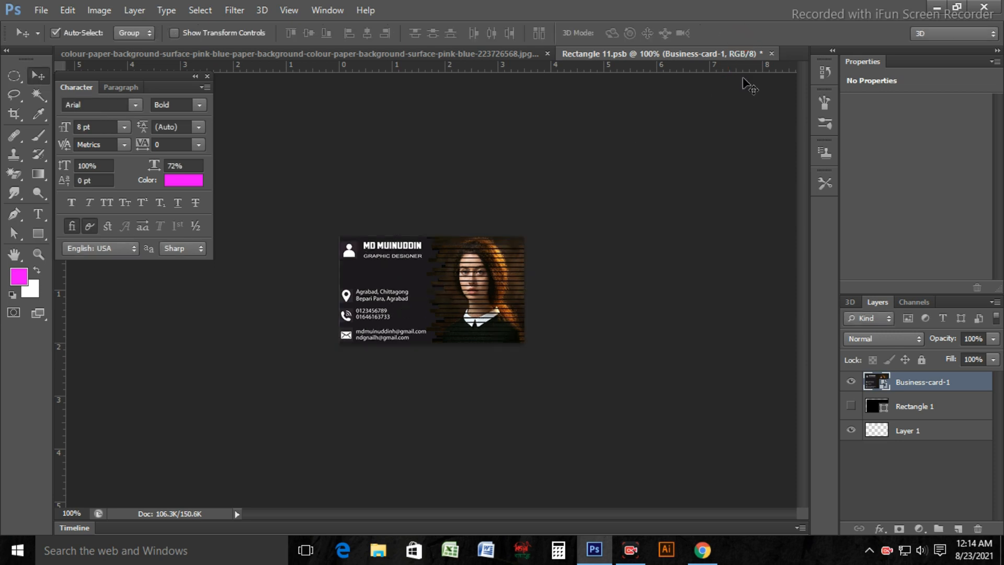
key(ctrl+s)
click(274, 54)
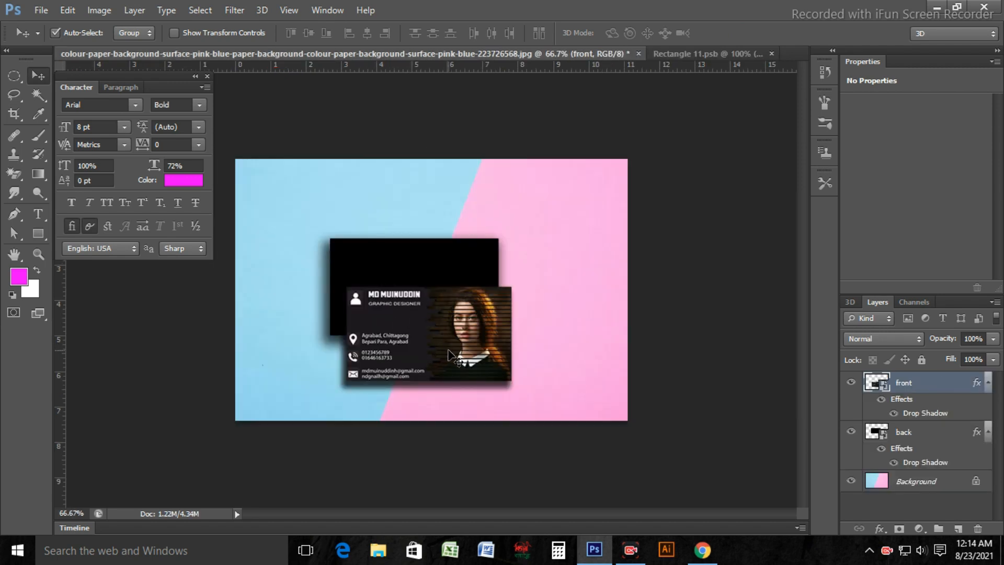
Open the back smart object's contents for editing and hide its black Rectangle 1 layer.
click(900, 434)
double_click(868, 433)
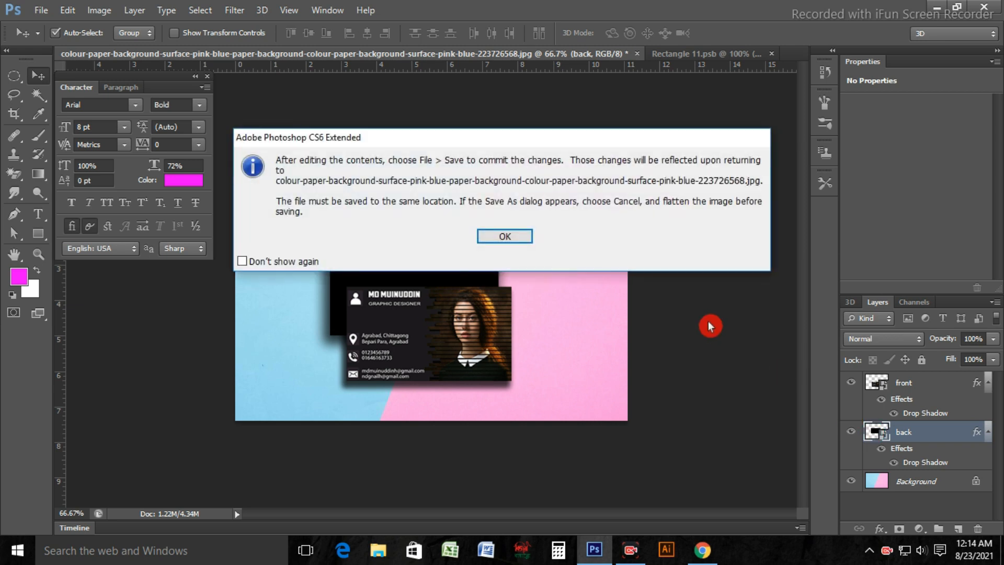
click(509, 237)
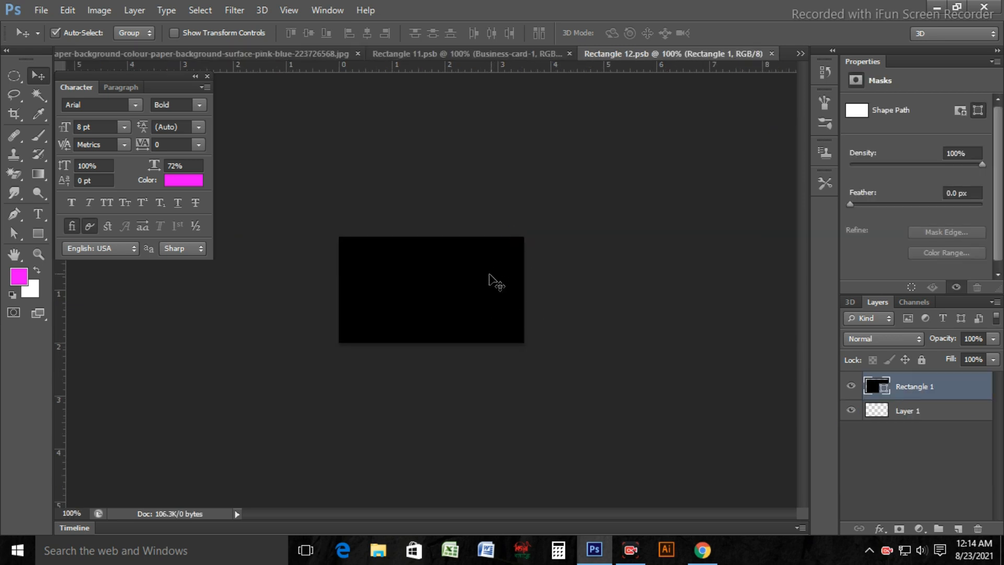
click(850, 387)
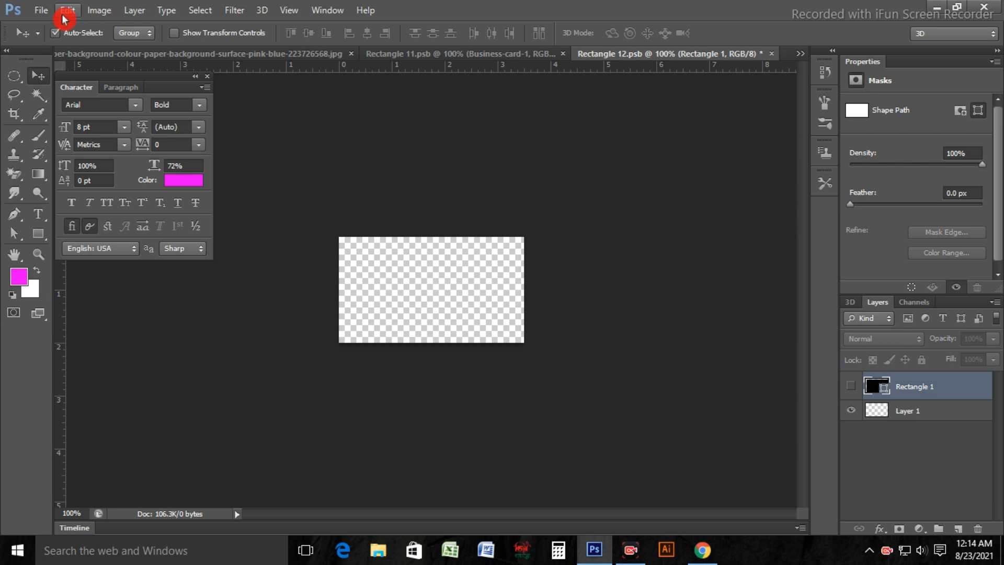
Place the Business-card1 image from Documents in the back card's contents.
click(42, 11)
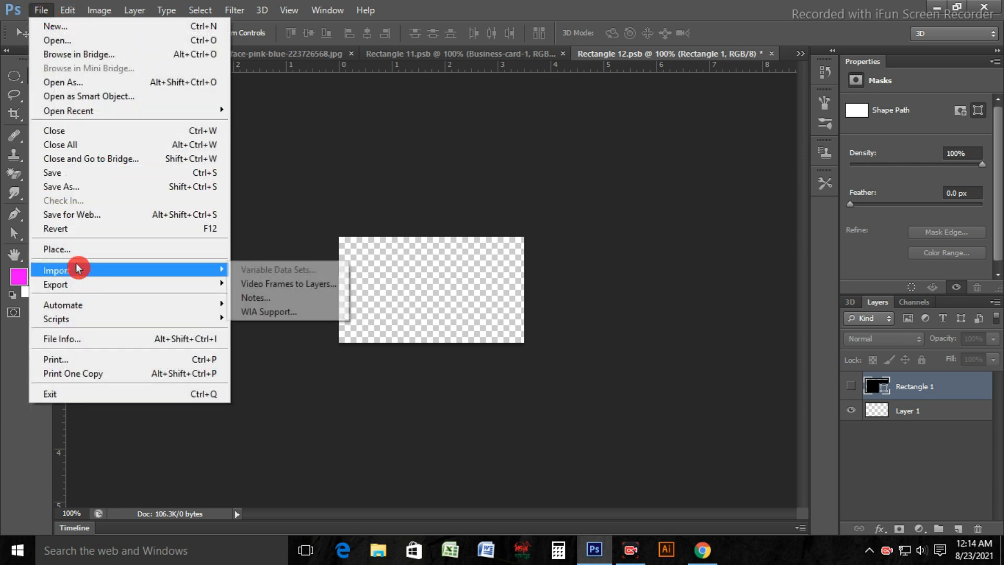
click(68, 249)
scroll(650, 265, down, 10)
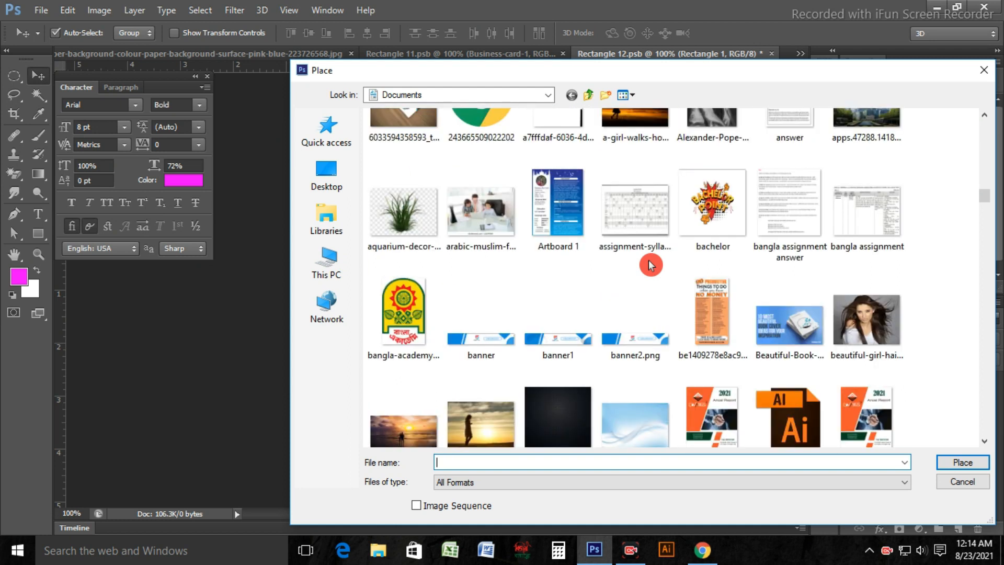
scroll(650, 265, down, 6)
click(478, 188)
click(961, 462)
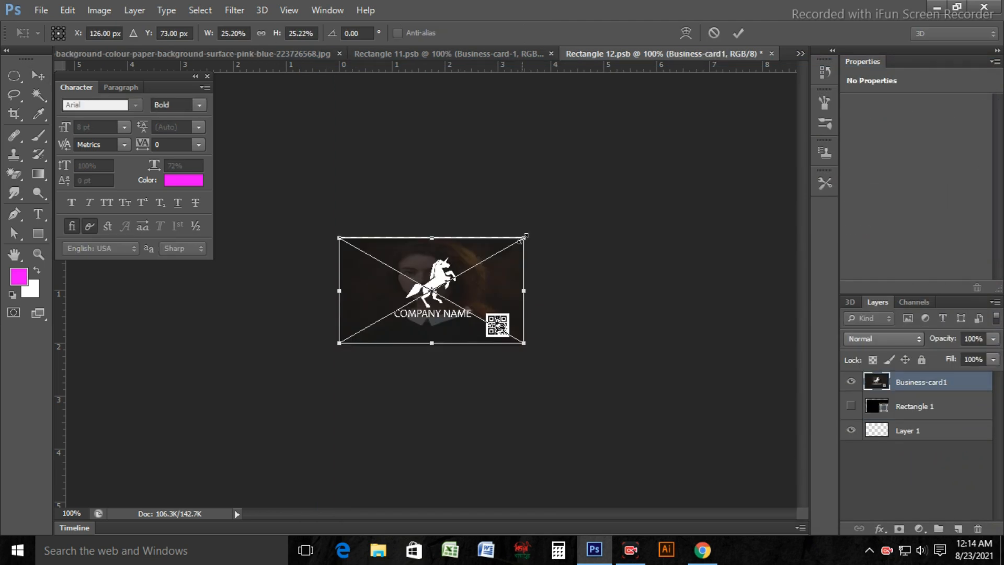
Scale the Business-card1 artwork to about 26.4% to cover the card, and save the back contents back to the mockup.
drag(524, 237, 529, 235)
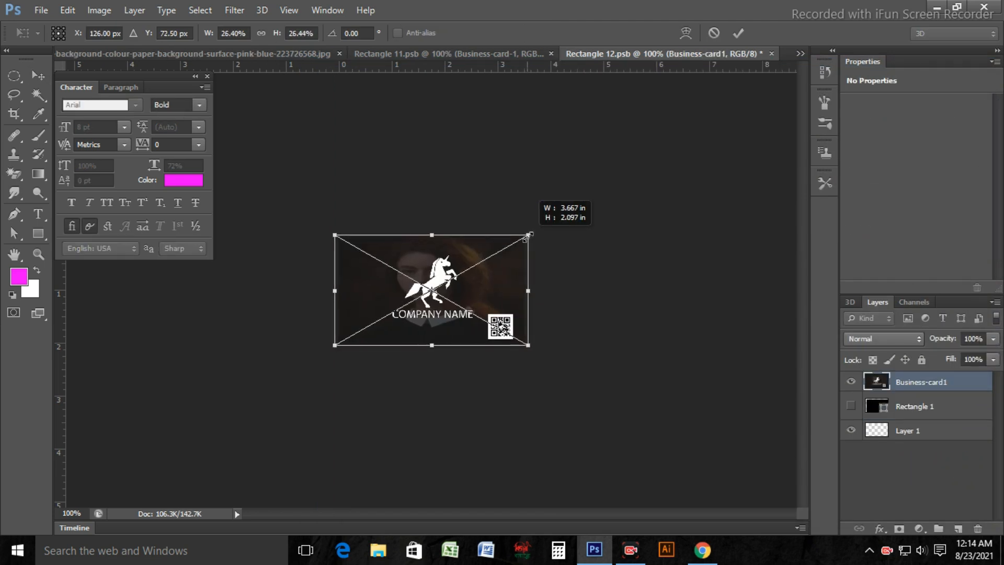
click(733, 45)
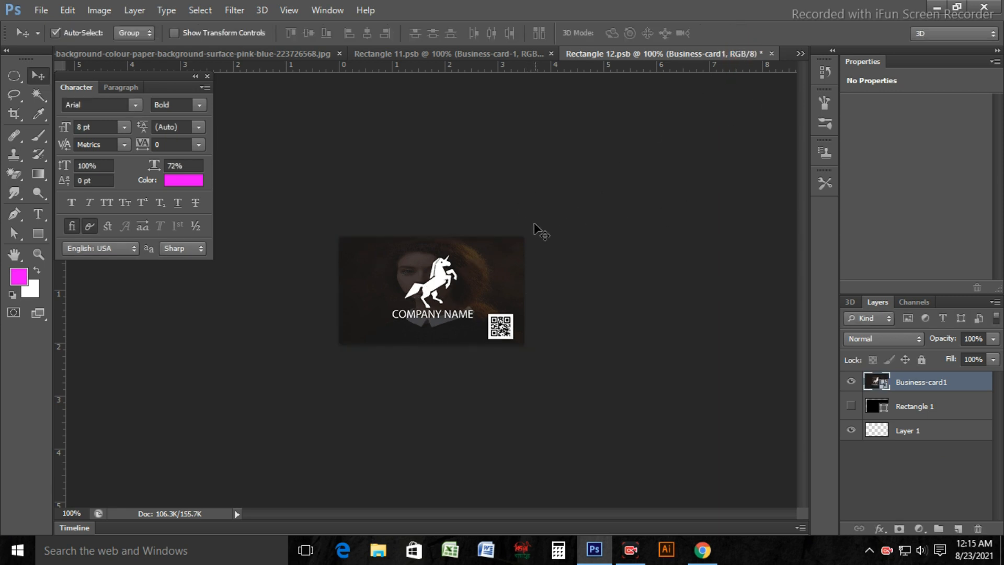
key(ctrl+s)
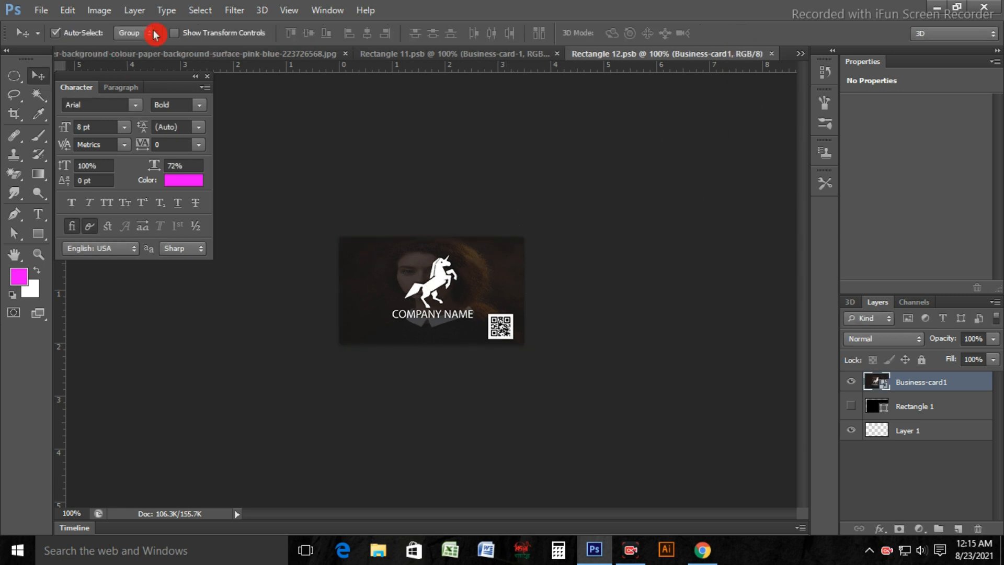
click(243, 55)
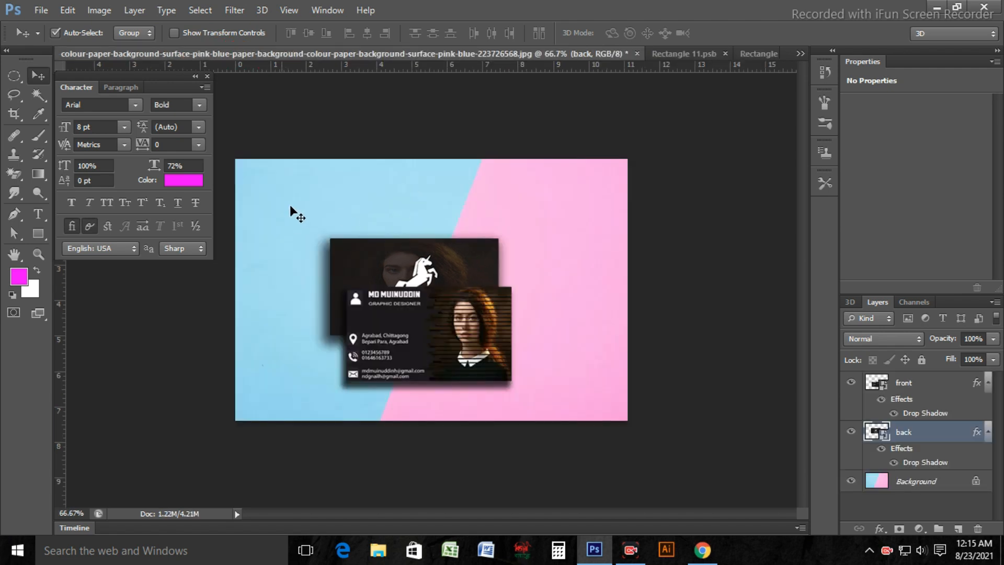
Rearrange the two cards so the front card sits directly above the back card in the middle of the background without overlapping.
mouse_move(447, 349)
mouse_down()
mouse_move(472, 343)
mouse_move(504, 355)
mouse_move(451, 347)
mouse_up()
drag(492, 256, 453, 199)
drag(456, 330, 513, 318)
drag(449, 225, 388, 319)
drag(564, 308, 504, 212)
drag(431, 340, 494, 358)
drag(478, 263, 480, 270)
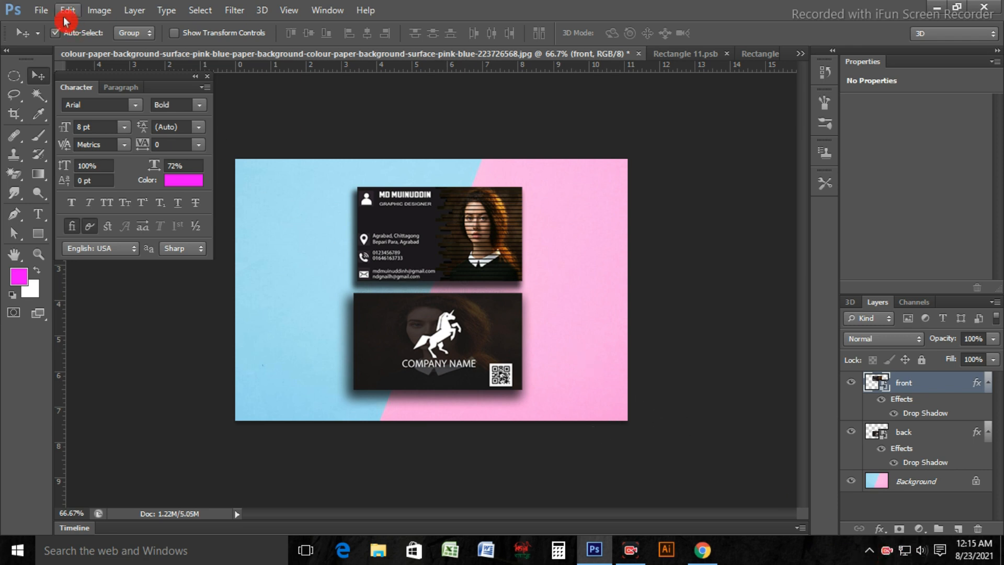
Export the mockup with Save for Web as a JPEG named "Business card mockup" on the Desktop.
click(41, 12)
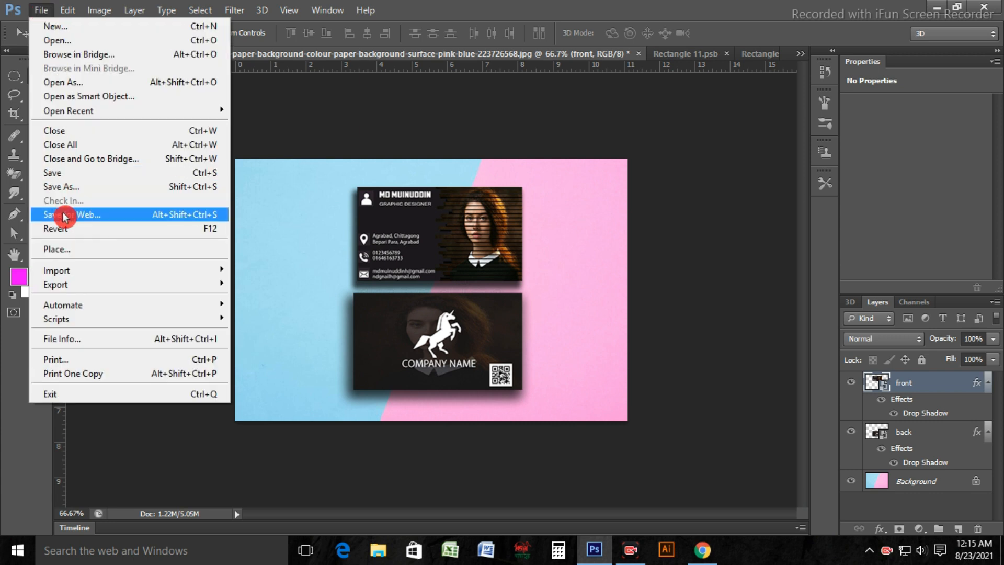
click(61, 213)
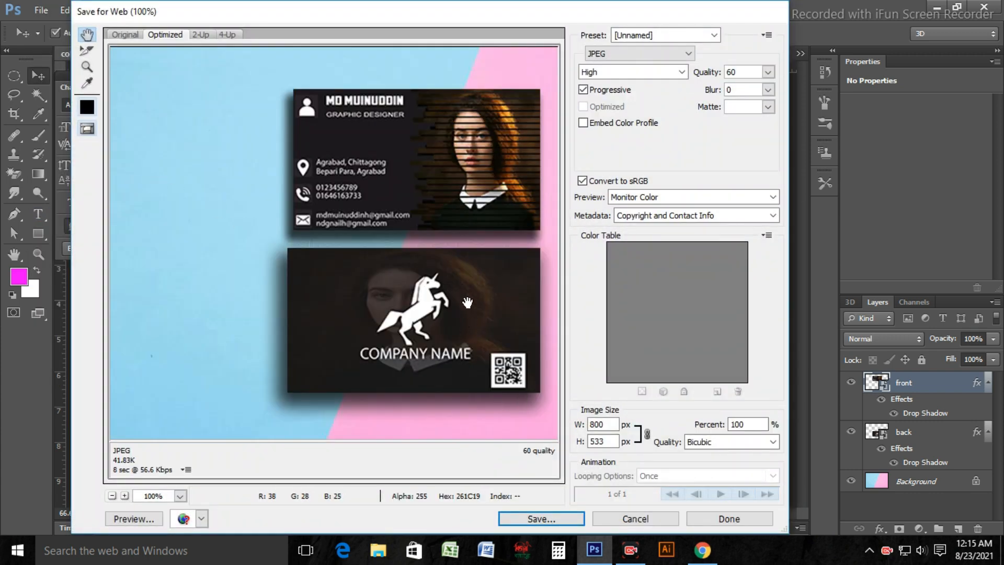
drag(481, 323, 411, 324)
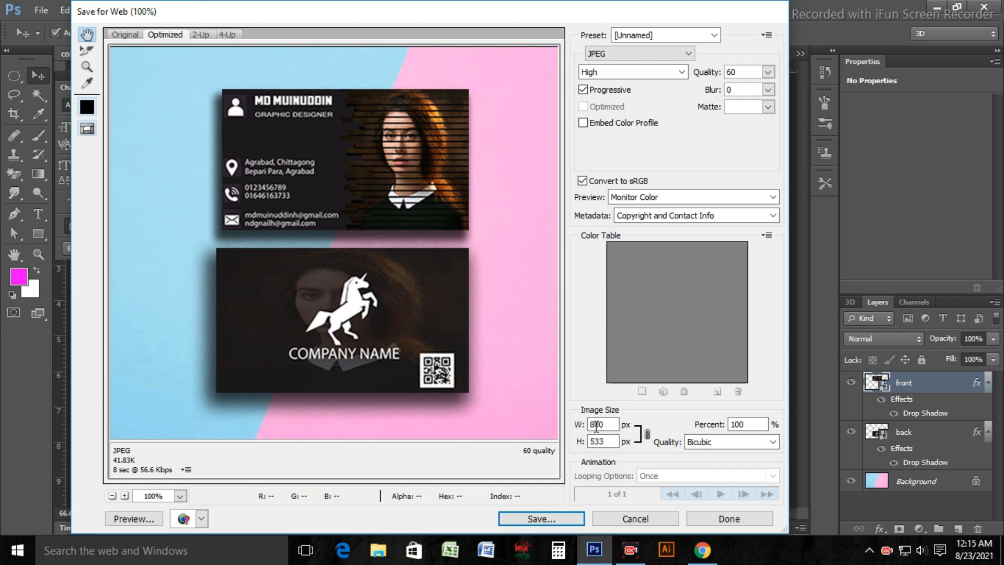
click(552, 517)
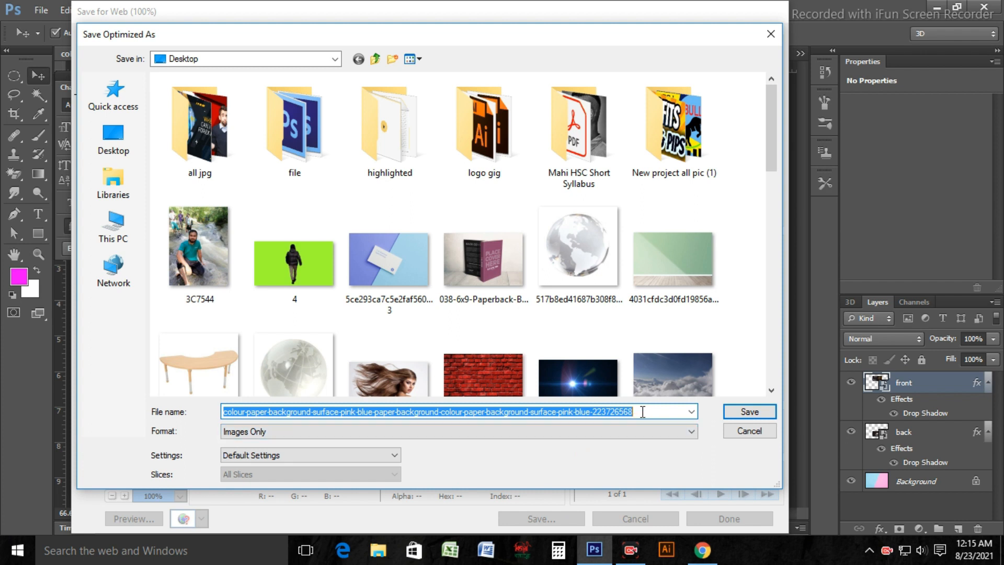
drag(642, 412, 248, 413)
key(BackSpace)
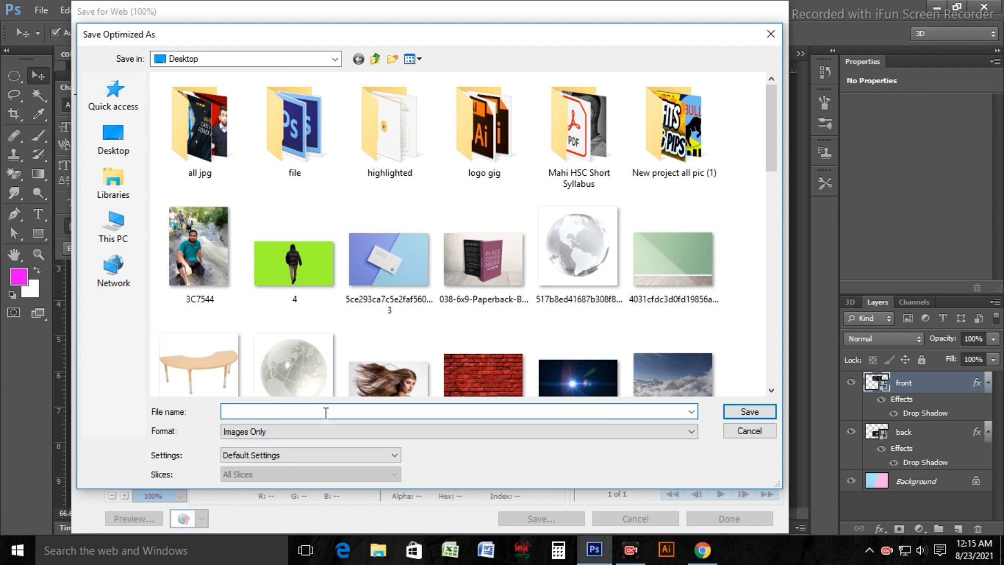
text(Bu)
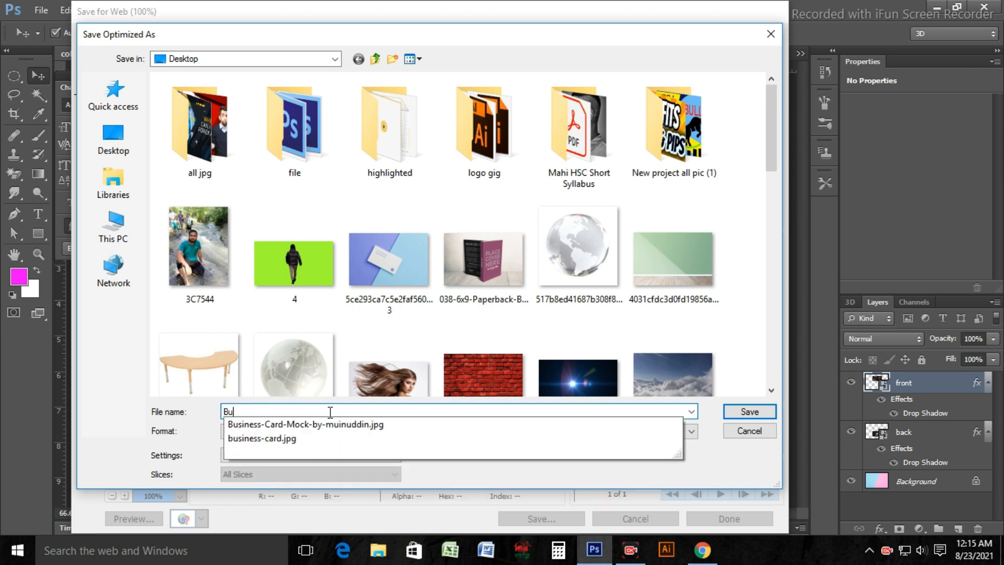
text(siness card mockup)
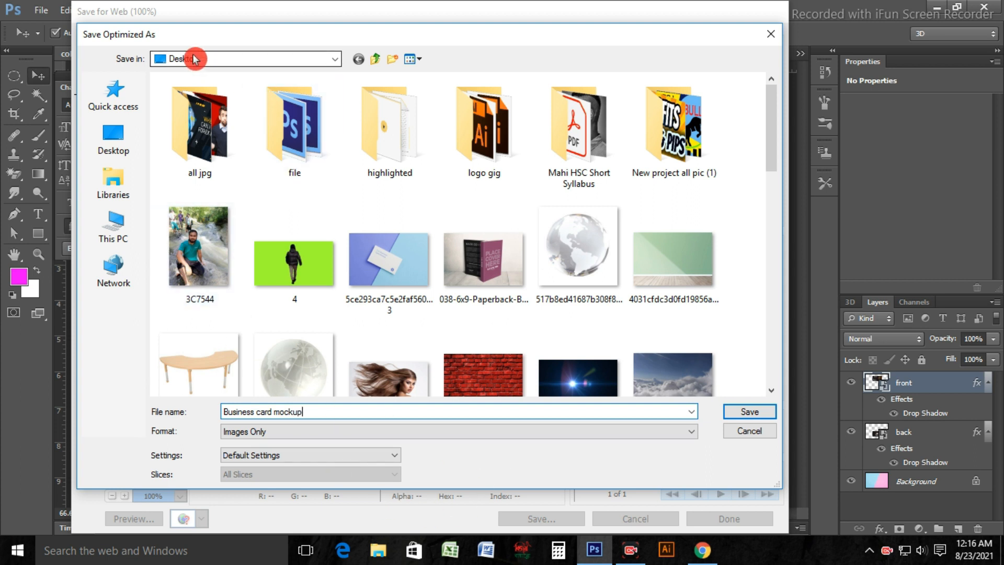
click(750, 412)
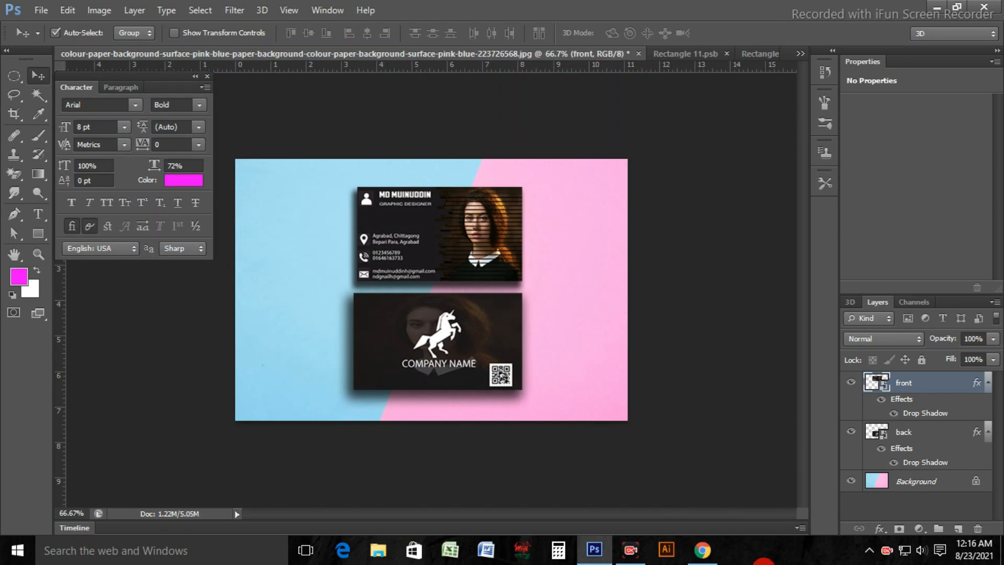
Switch to the Windows desktop and open the exported business card mockup image in Photos to check it.
click(886, 552)
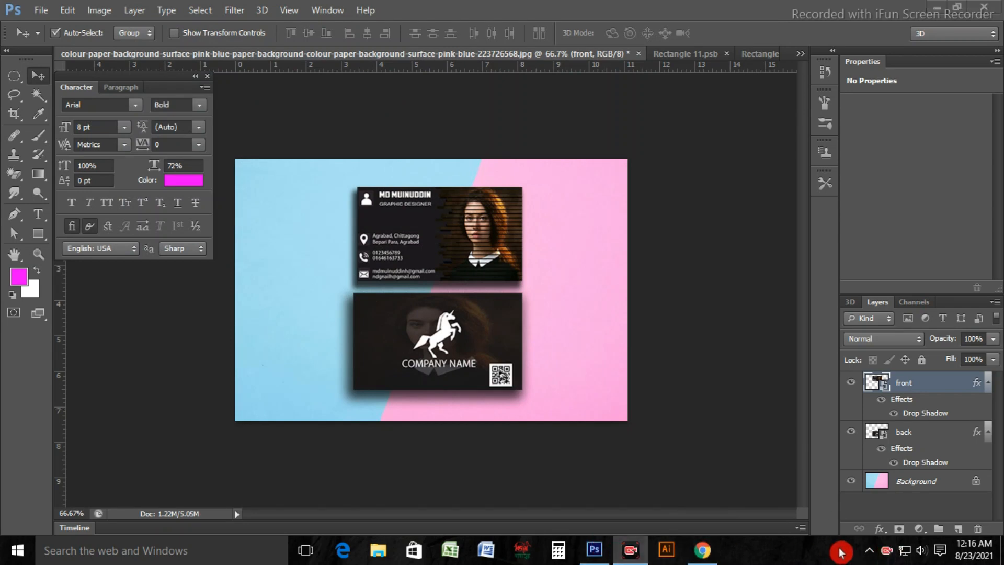
key(super+d)
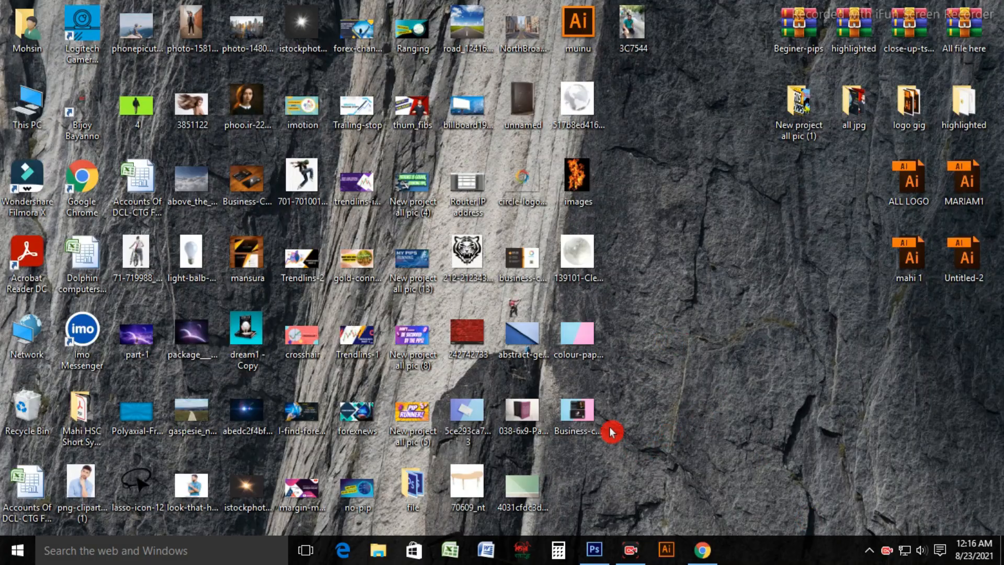
double_click(581, 416)
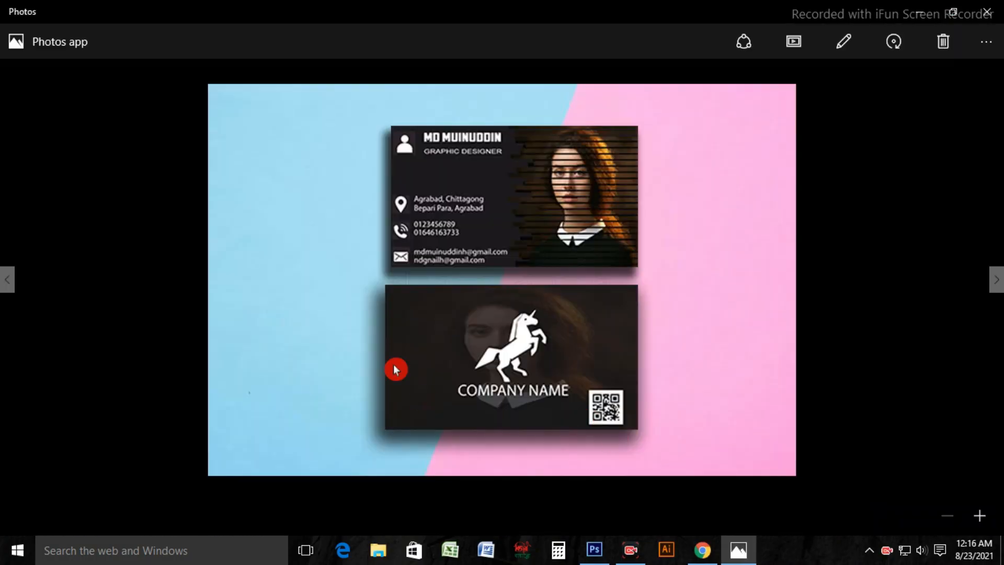